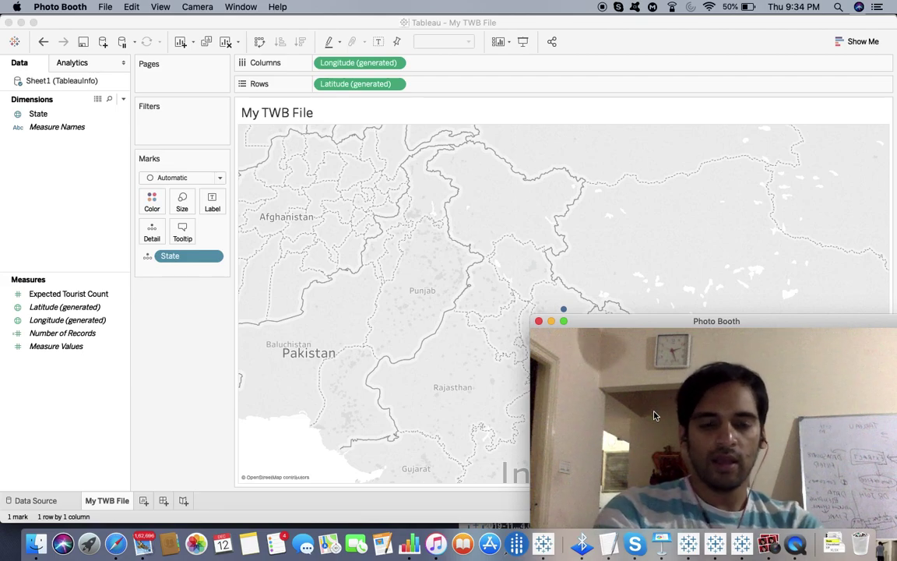
# Step: Bring the full-screen Keynote slideshow forward on the 'Who am I ?' slide
pyautogui.press('super+Tab')
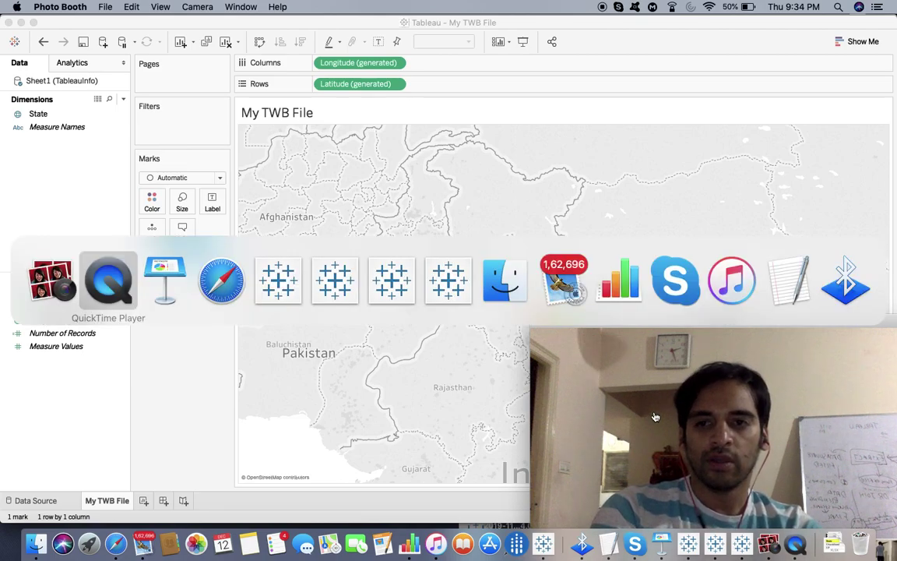
pyautogui.press('super+Tab')
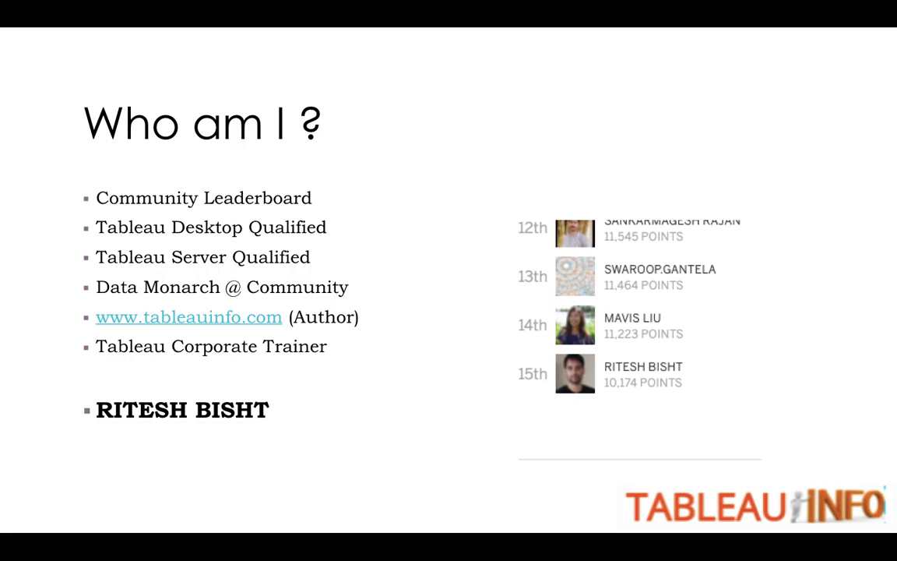
# Step: Advance the slideshow past the introduction slide
pyautogui.press('Right')
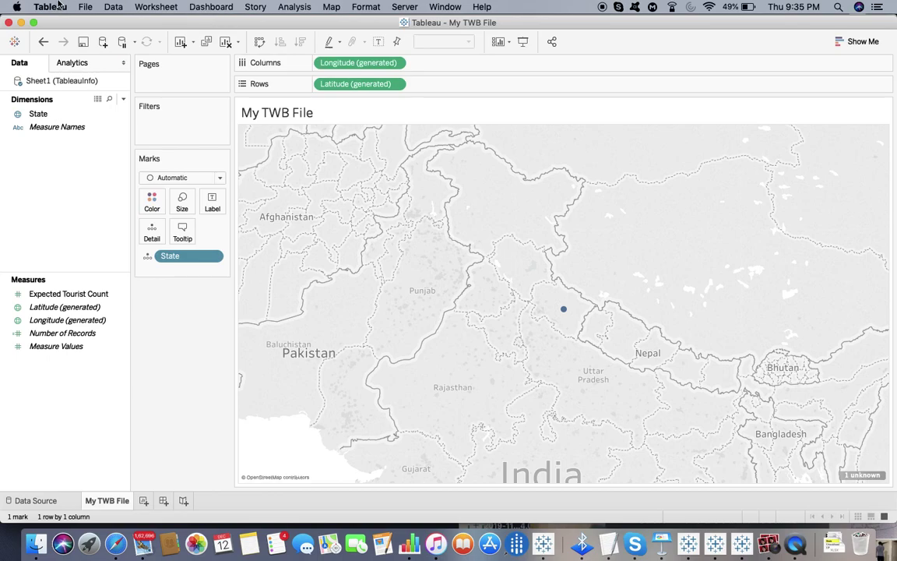
# Step: Browse the File menu and move between the twb-versus-twbx slide and the My TWBX File map
pyautogui.click(86, 7)
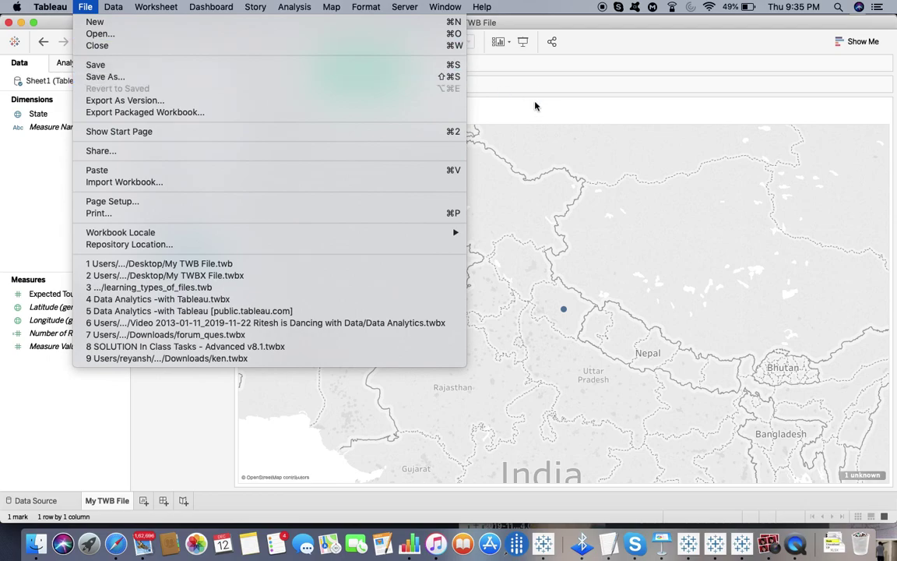
pyautogui.click(597, 34)
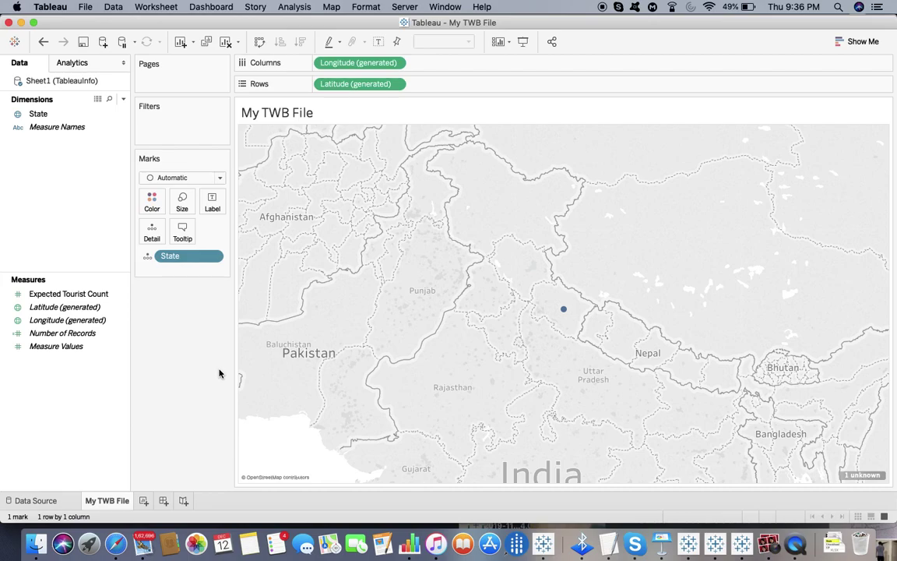
pyautogui.press('super+Tab')
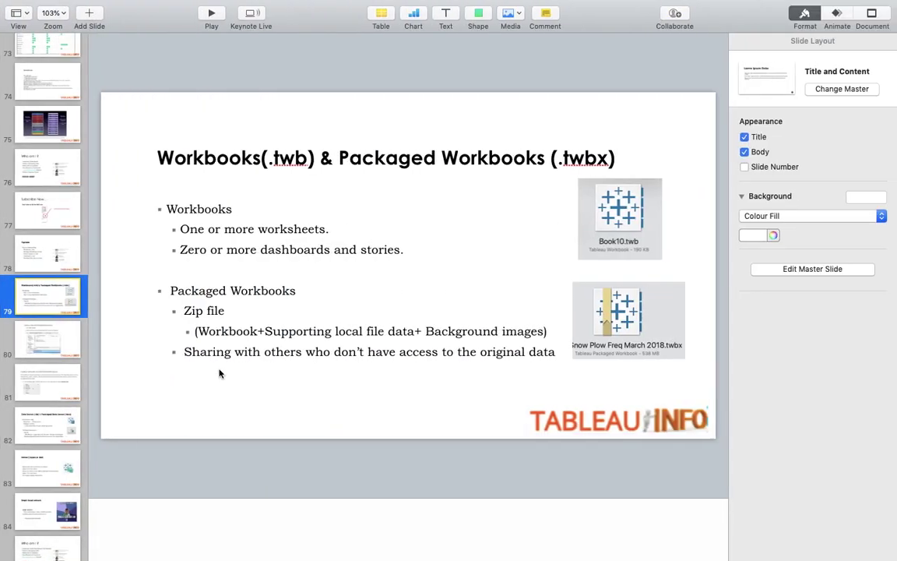
pyautogui.press('super+Tab')
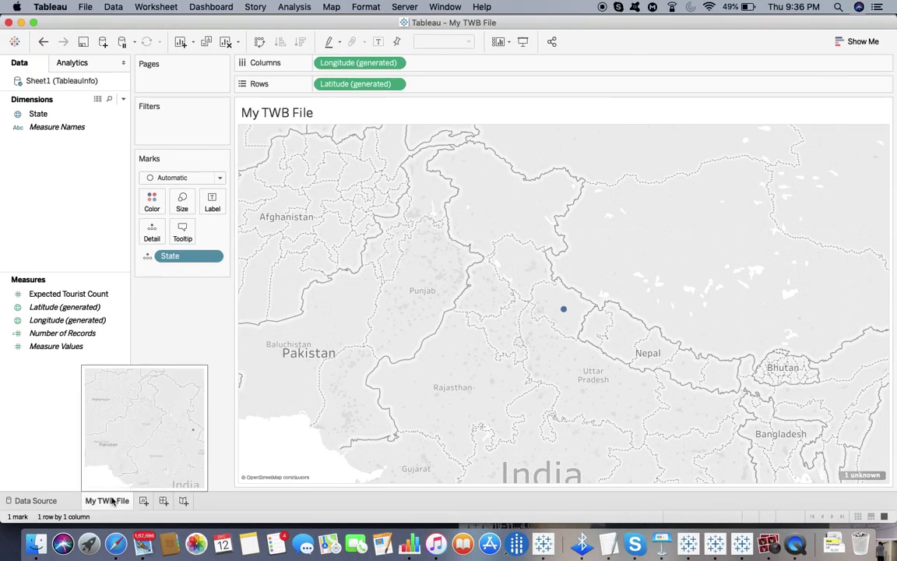
pyautogui.press('super+Tab')
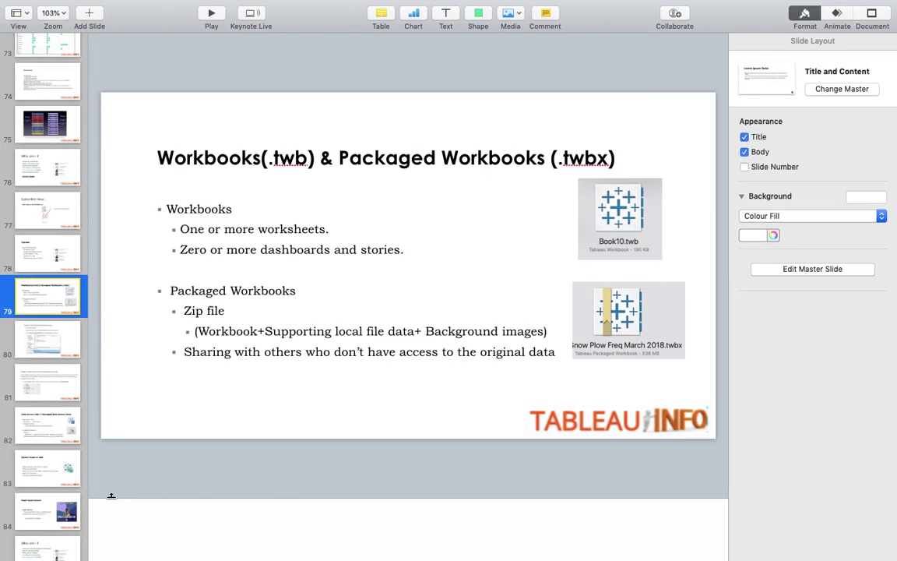
pyautogui.press('super+Tab')
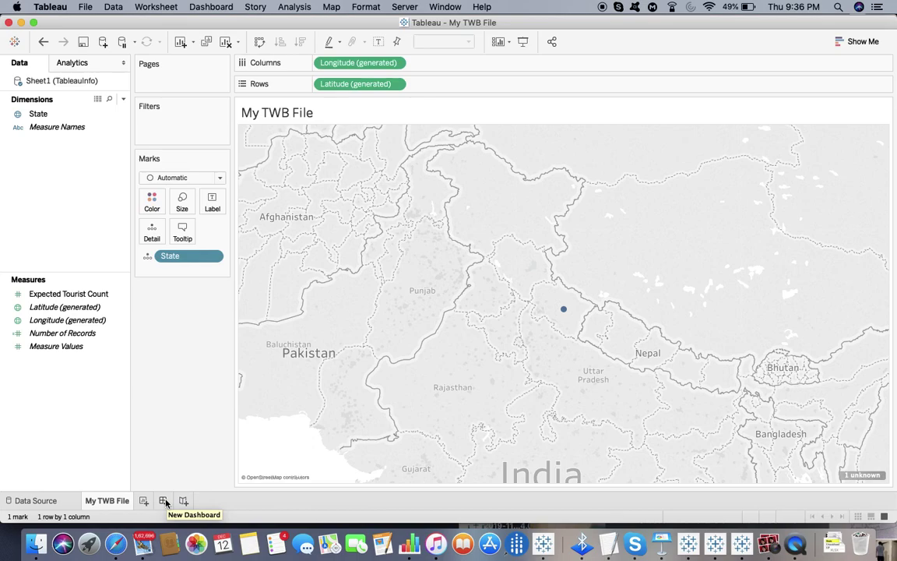
pyautogui.click(85, 6)
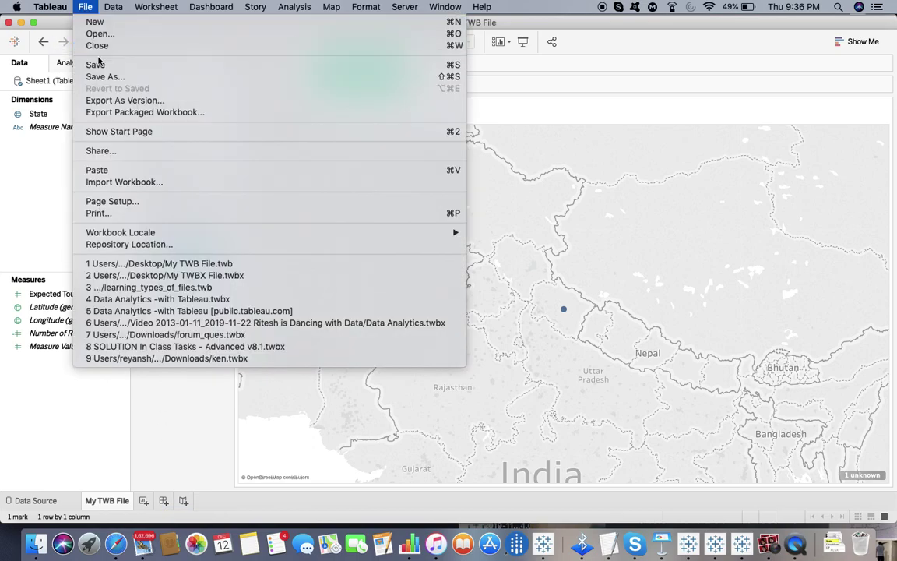
pyautogui.click(187, 422)
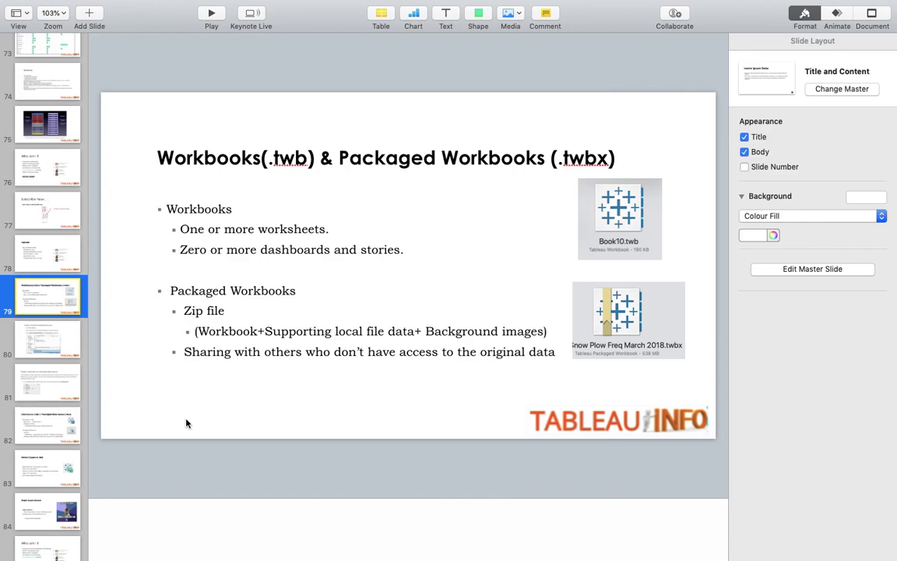
pyautogui.press('super+Tab')
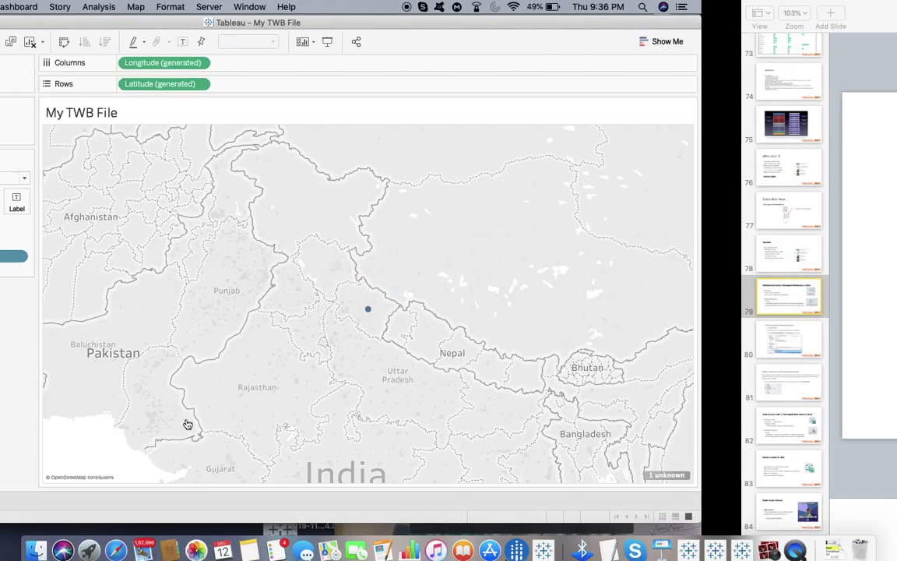
pyautogui.press('super+Tab')
pyautogui.press('super+Tab')
pyautogui.press('super+Tab')
pyautogui.press('super+Tab')
pyautogui.press('super+Tab')
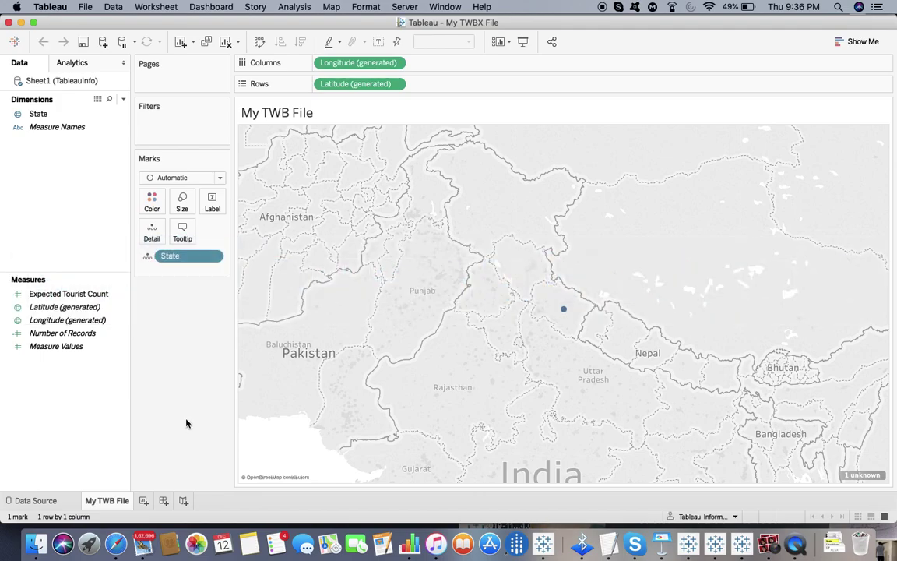
# Step: Review the Save As formats, keep Packaged Workbook, cancel, and return to the twb/twbx slide
pyautogui.click(82, 7)
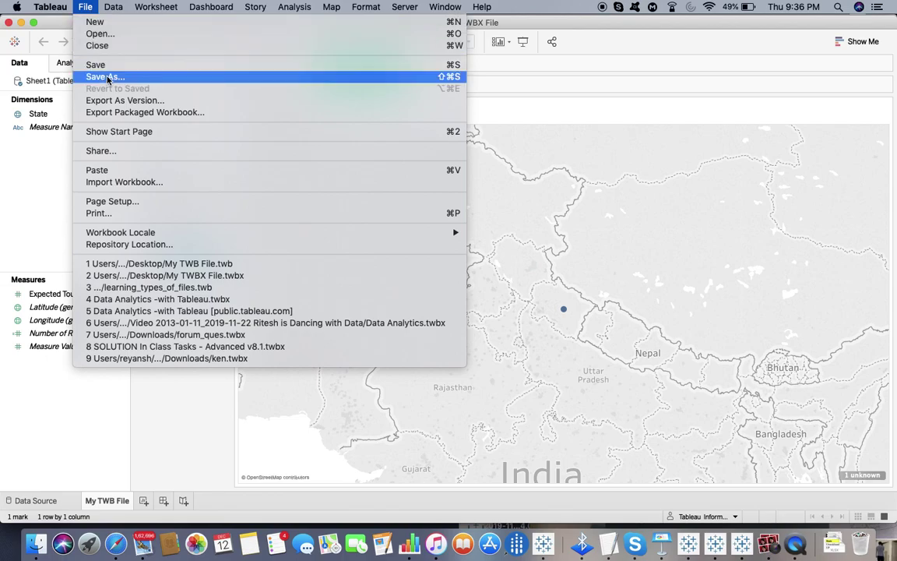
pyautogui.click(108, 78)
pyautogui.click(421, 205)
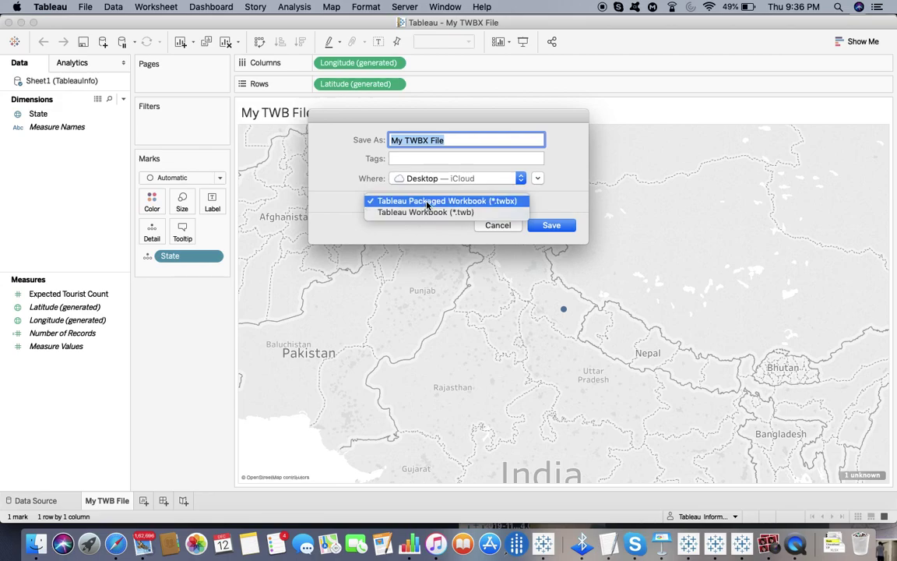
pyautogui.click(433, 234)
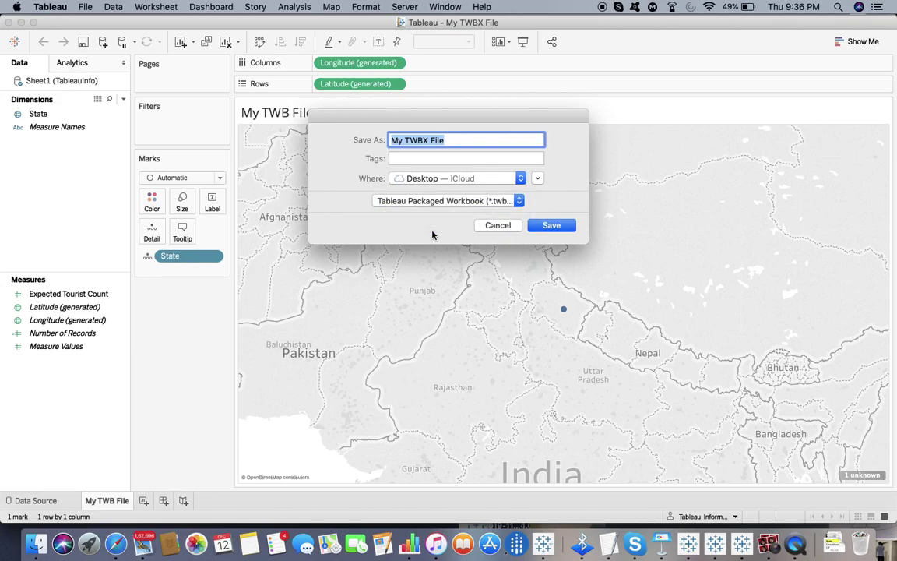
pyautogui.click(508, 227)
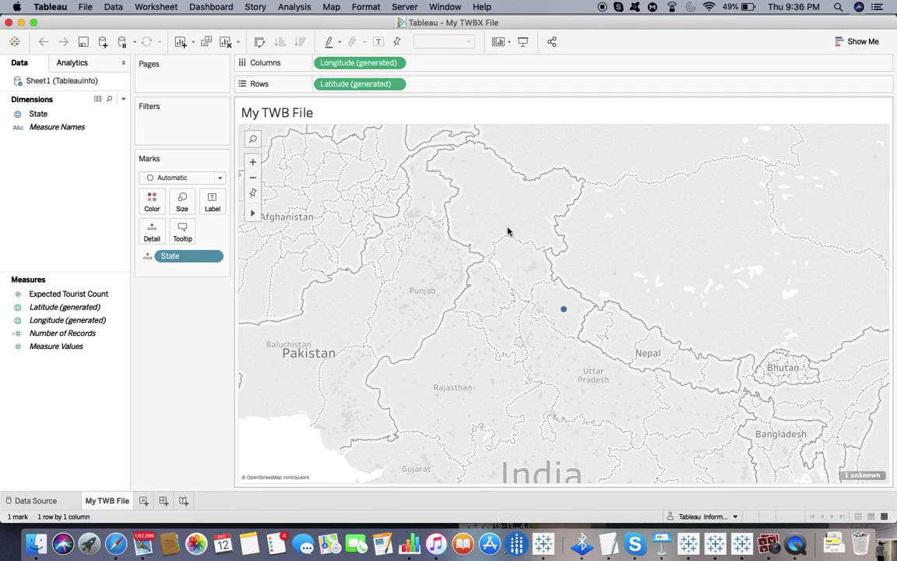
pyautogui.press('super+Tab')
pyautogui.press('super+Tab')
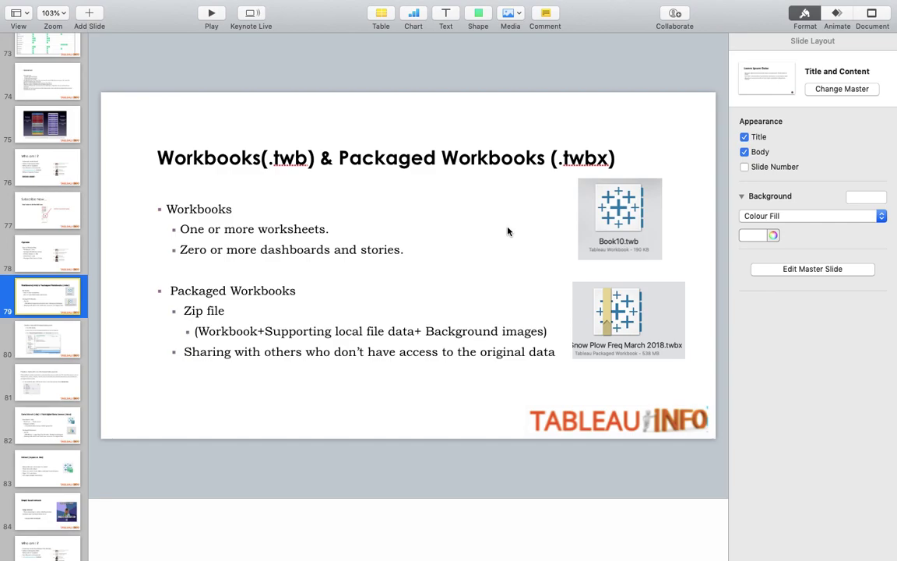
# Step: Check the packaged workbook's Sheet1 data source connection properties, then close them
pyautogui.press('super+Tab')
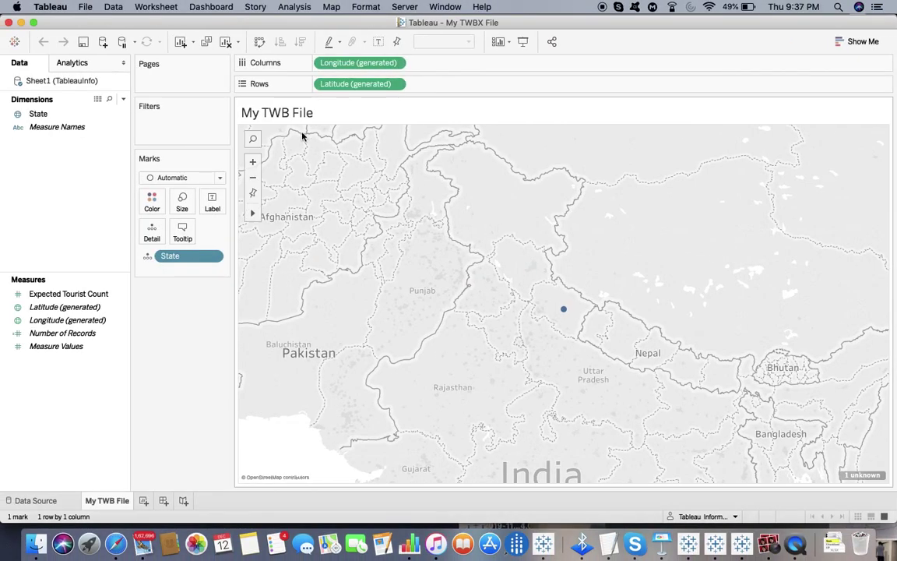
pyautogui.rightClick(56, 85)
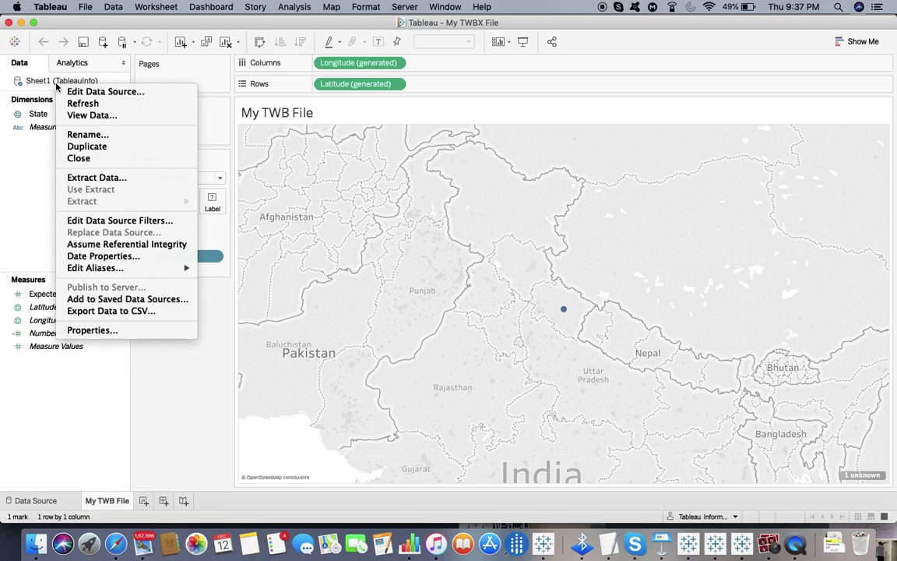
pyautogui.click(107, 331)
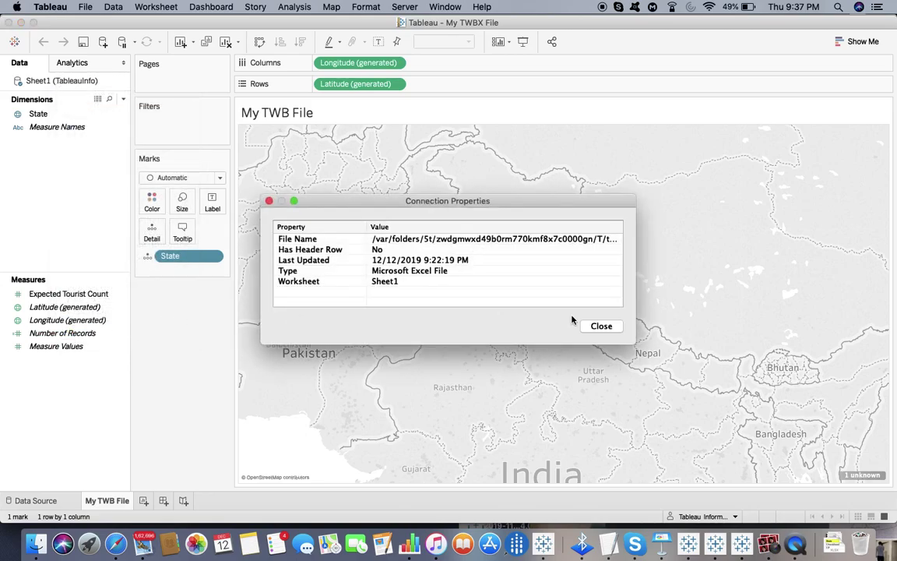
pyautogui.click(600, 326)
# Step: Show My TWB File's connection properties, pointing to TableauInfo.xlsx in Downloads
pyautogui.press('super+Tab')
pyautogui.press('super+Tab')
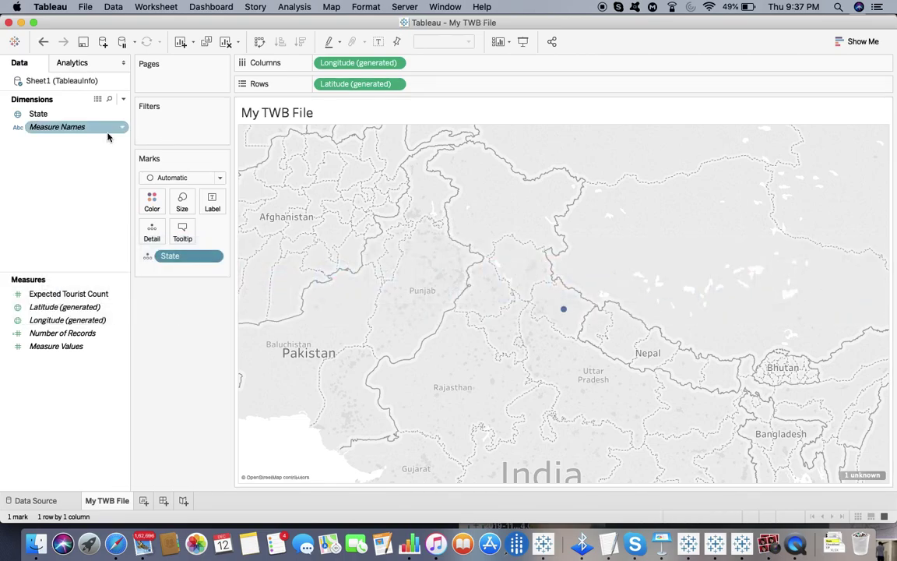
pyautogui.rightClick(49, 78)
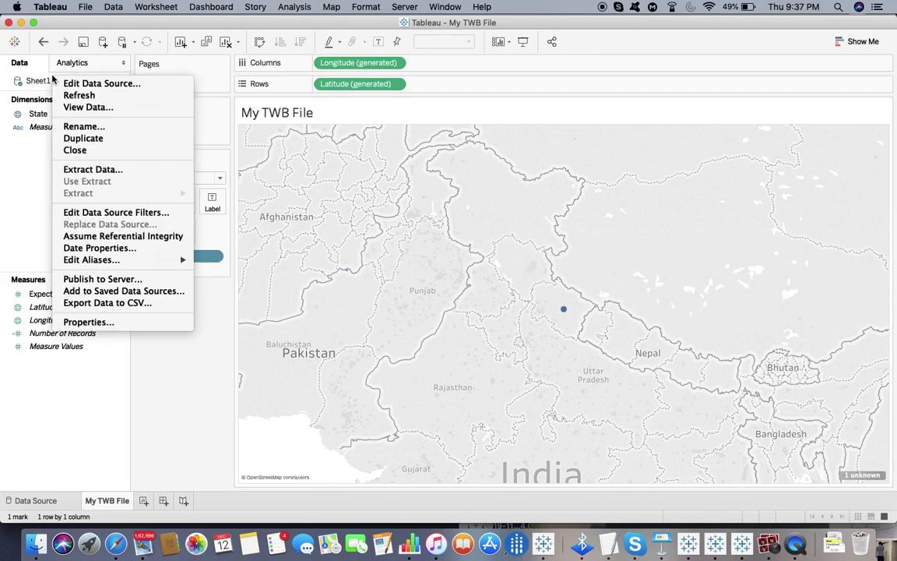
pyautogui.click(144, 321)
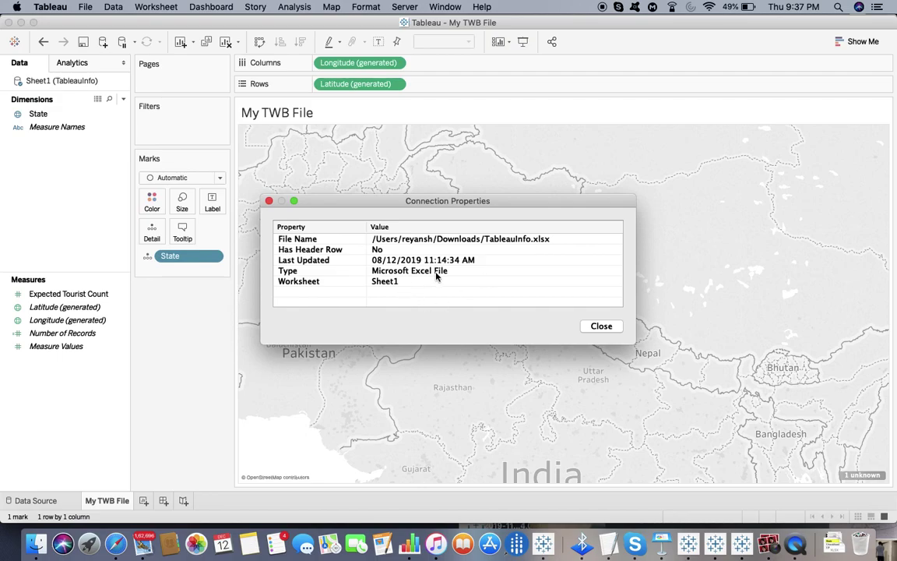
pyautogui.press('super+Tab')
pyautogui.press('super+Tab')
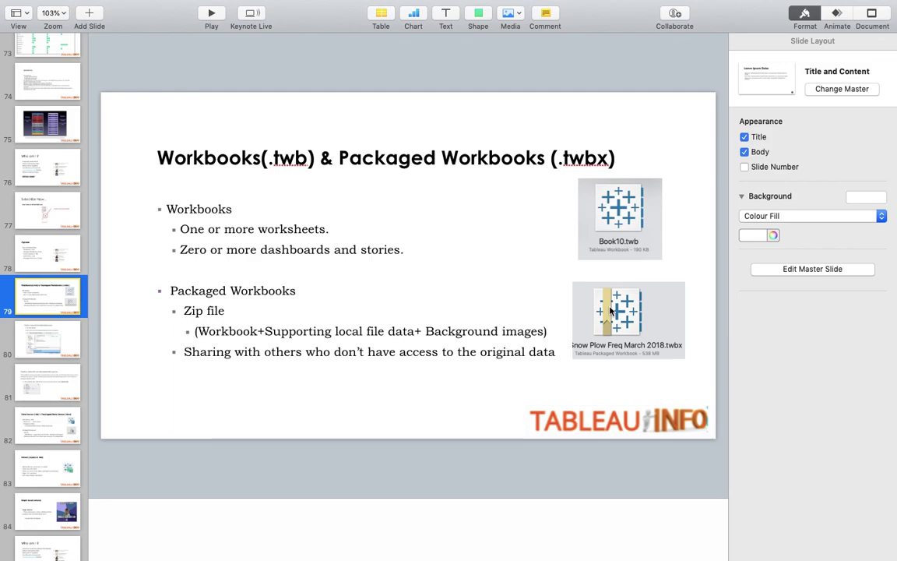
pyautogui.press('super+Tab')
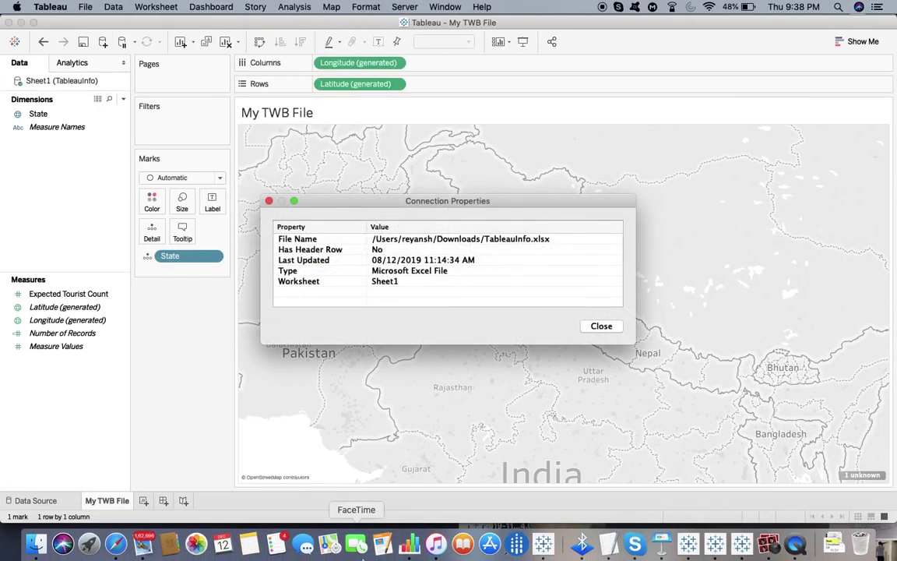
# Step: Preview My TDS File.tds among the Desktop's Tableau files in Finder, then return to Tableau
pyautogui.click(28, 549)
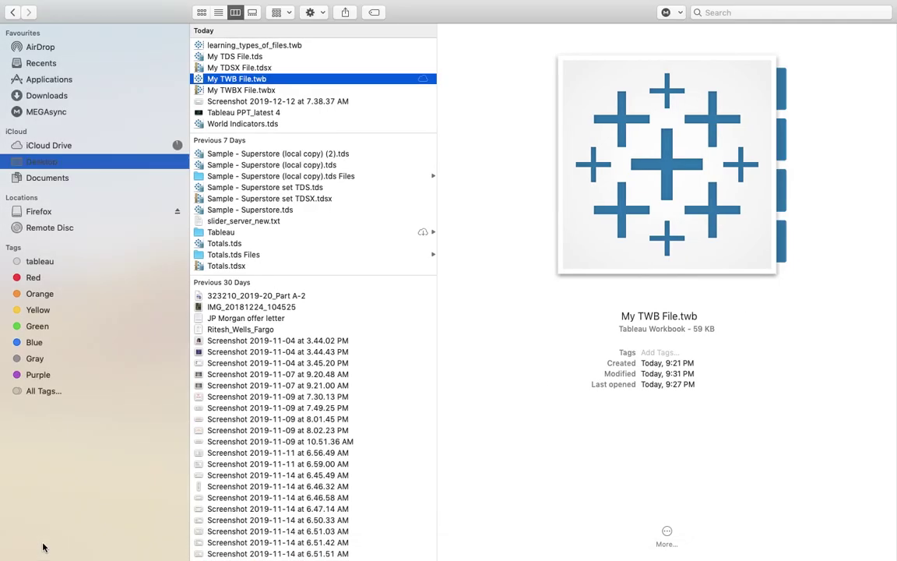
pyautogui.click(255, 81)
pyautogui.click(254, 101)
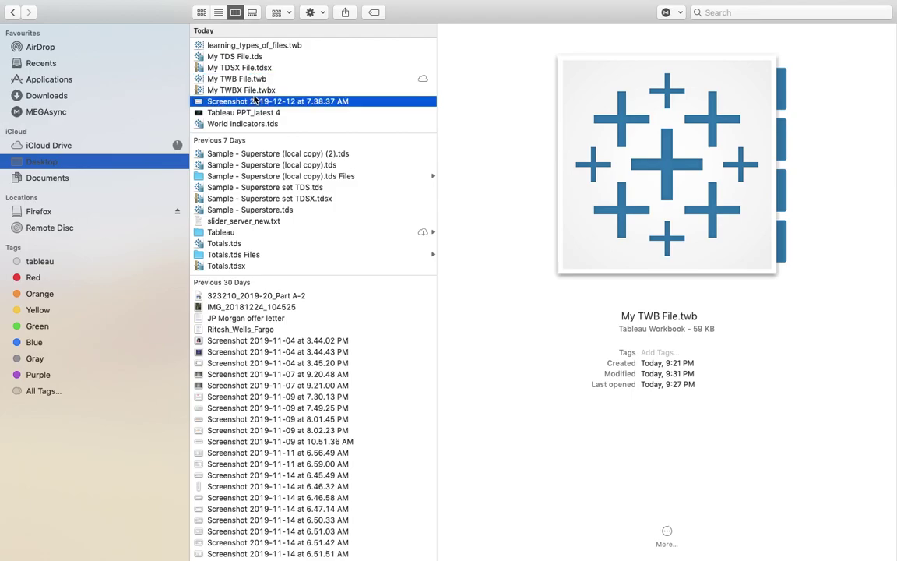
pyautogui.click(254, 91)
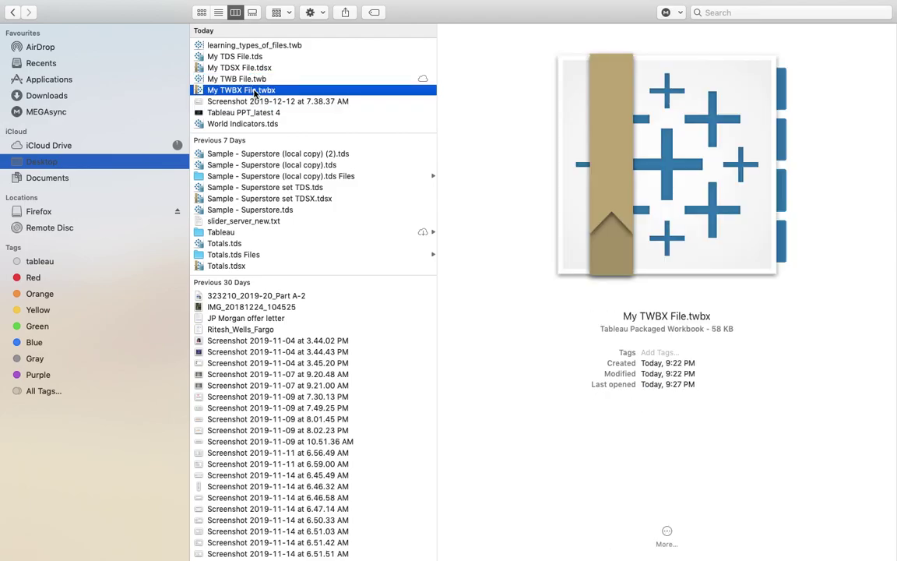
pyautogui.press('Up')
pyautogui.press('Up')
pyautogui.press('Up')
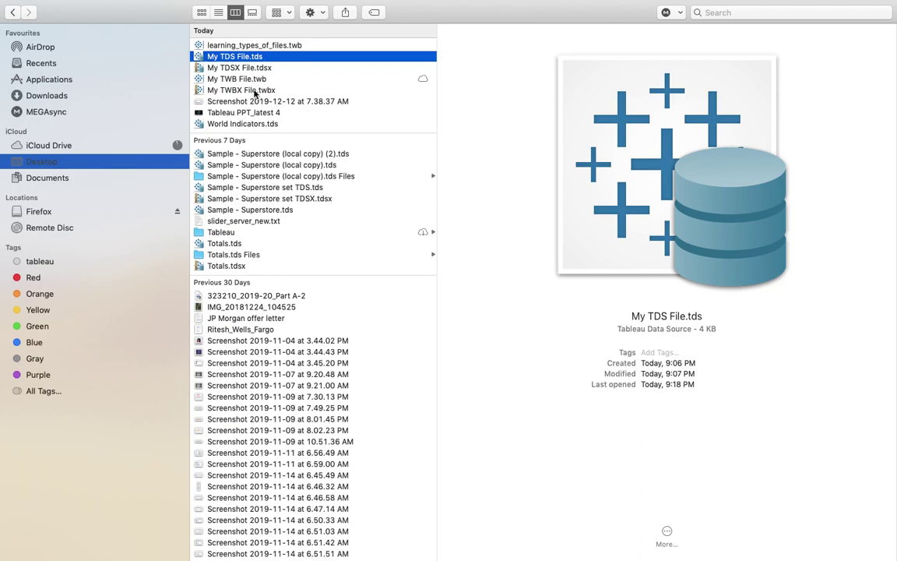
pyautogui.press('super+Tab')
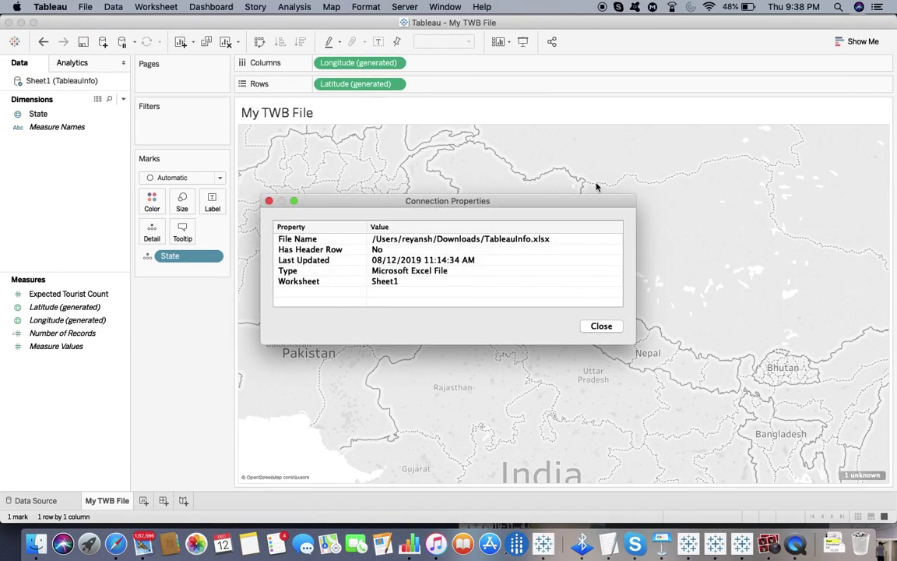
# Step: Close Connection Properties and begin saving the Sheet1 data source, retyping its file name
pyautogui.click(604, 325)
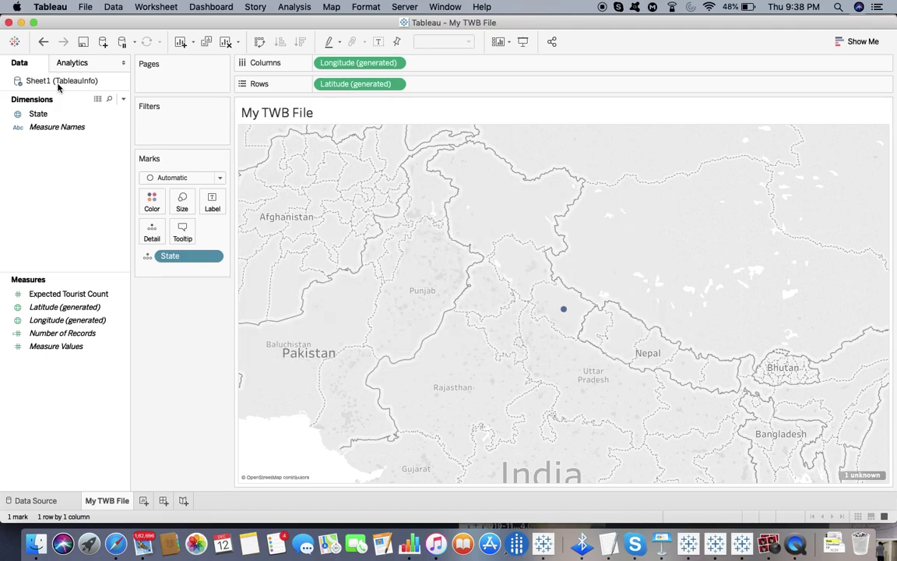
pyautogui.rightClick(59, 84)
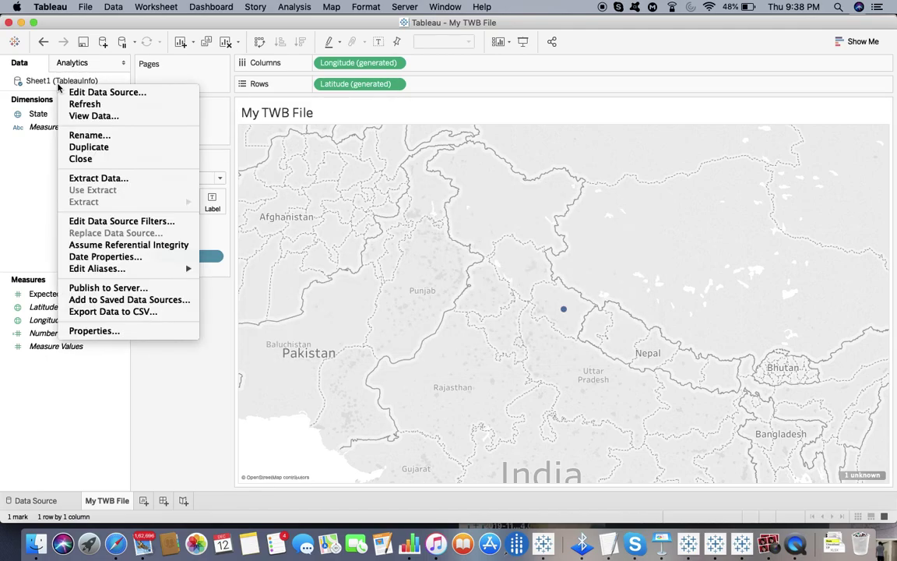
pyautogui.click(94, 300)
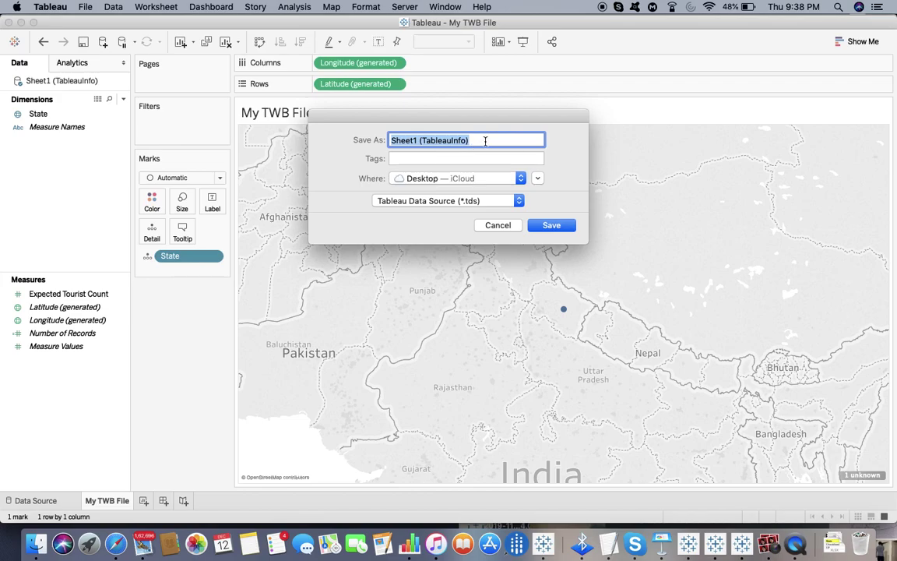
pyautogui.click(485, 140)
pyautogui.moveTo(485, 140); pyautogui.dragTo(346, 136)
pyautogui.write('My TW')
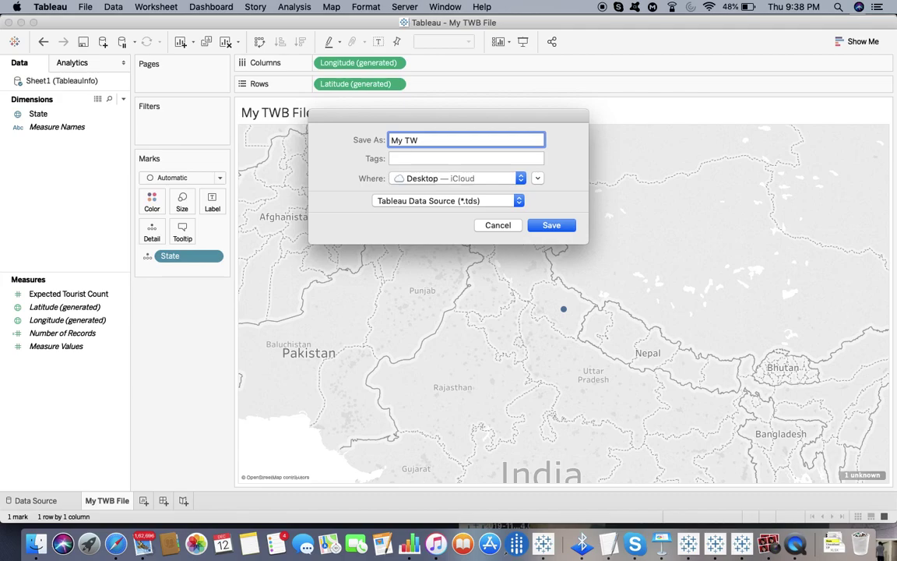
pyautogui.write('B')
pyautogui.press('BackSpace')
pyautogui.press('BackSpace')
pyautogui.write('DS File')
pyautogui.press('BackSpace')
pyautogui.press('BackSpace')
pyautogui.press('BackSpace')
pyautogui.press('BackSpace')
# Step: Name the data source 'My TDS file' and save, declining to replace the existing file
pyautogui.click(33, 550)
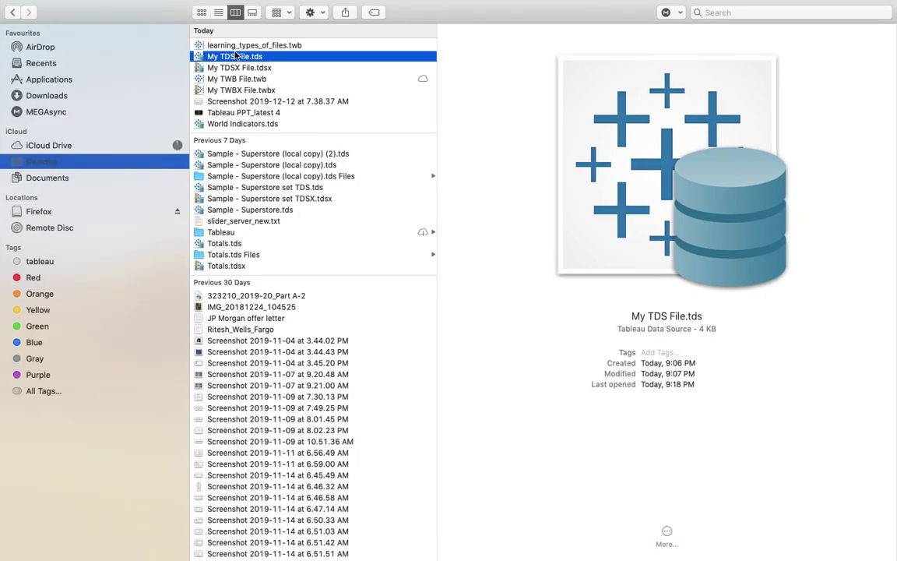
pyautogui.press('super+Tab')
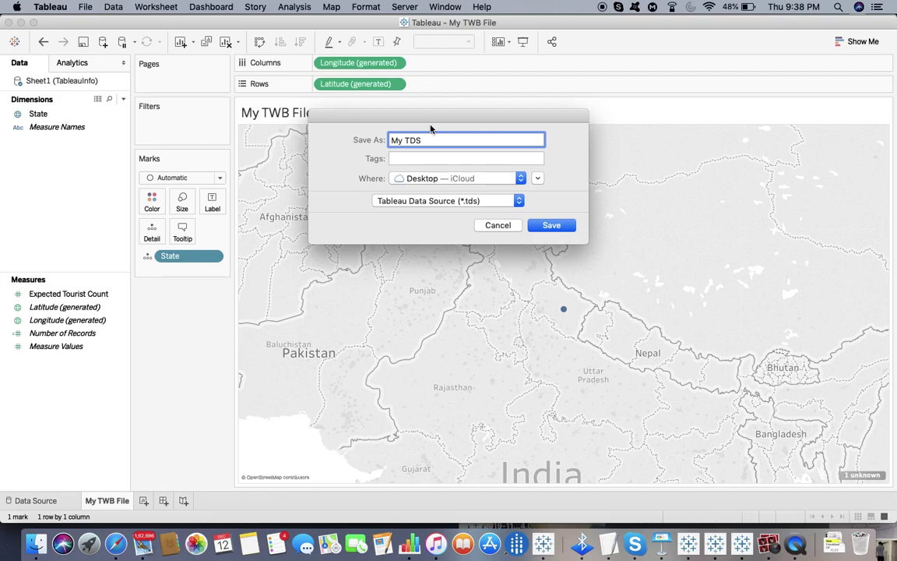
pyautogui.write('file')
pyautogui.click(571, 226)
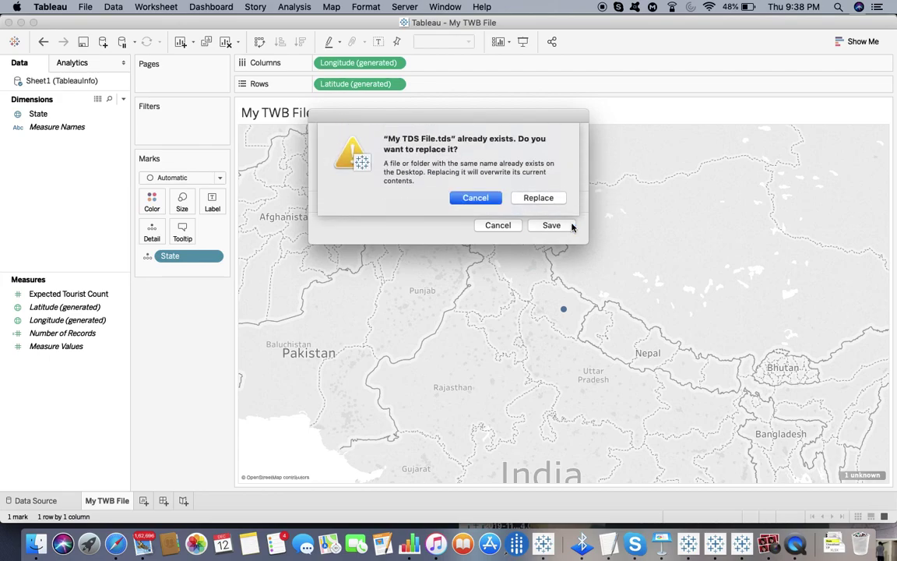
pyautogui.click(459, 199)
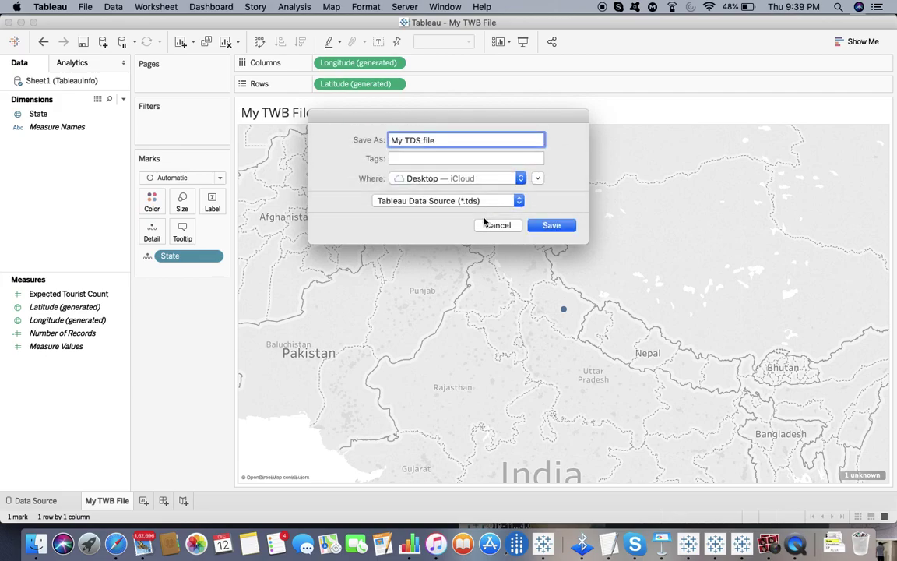
# Step: Keep the .tds format and cancel the data-source save
pyautogui.click(434, 200)
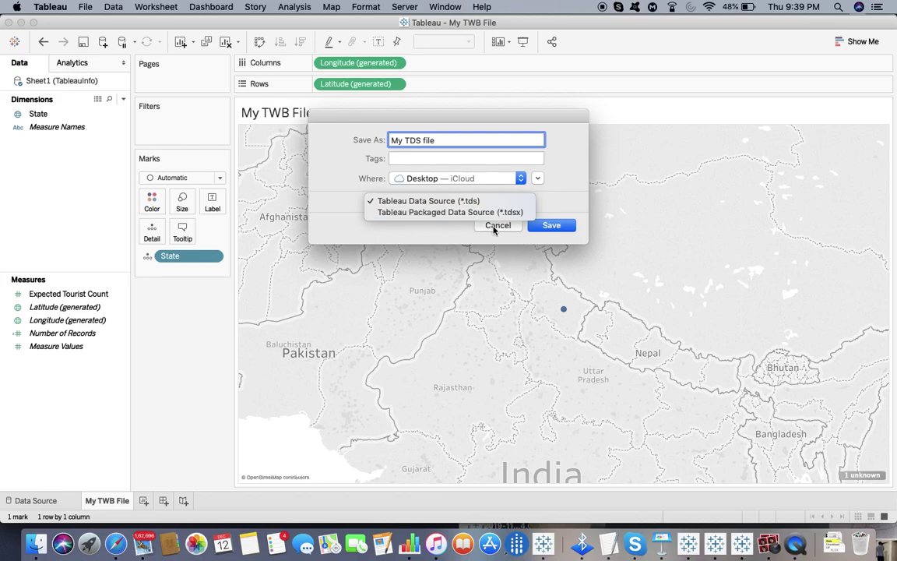
pyautogui.click(492, 226)
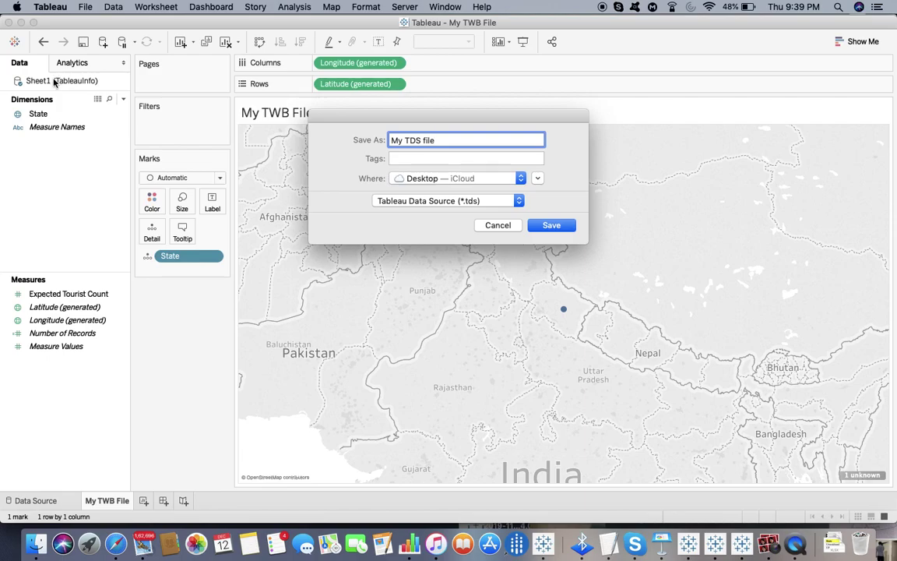
pyautogui.click(500, 226)
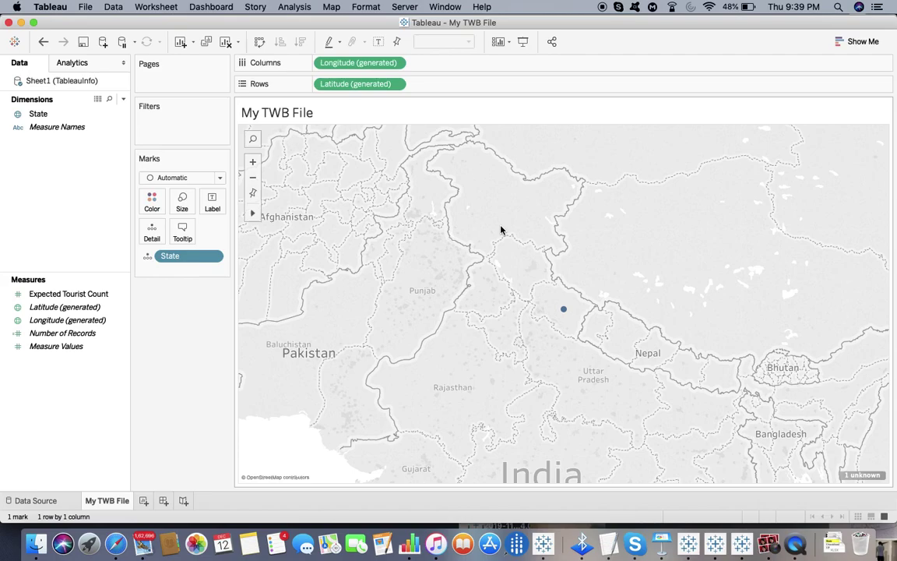
# Step: Advance to slides 80 and 81 on .twbx creation, checking Tableau's data source extract option
pyautogui.press('super+Tab')
pyautogui.press('super+Tab')
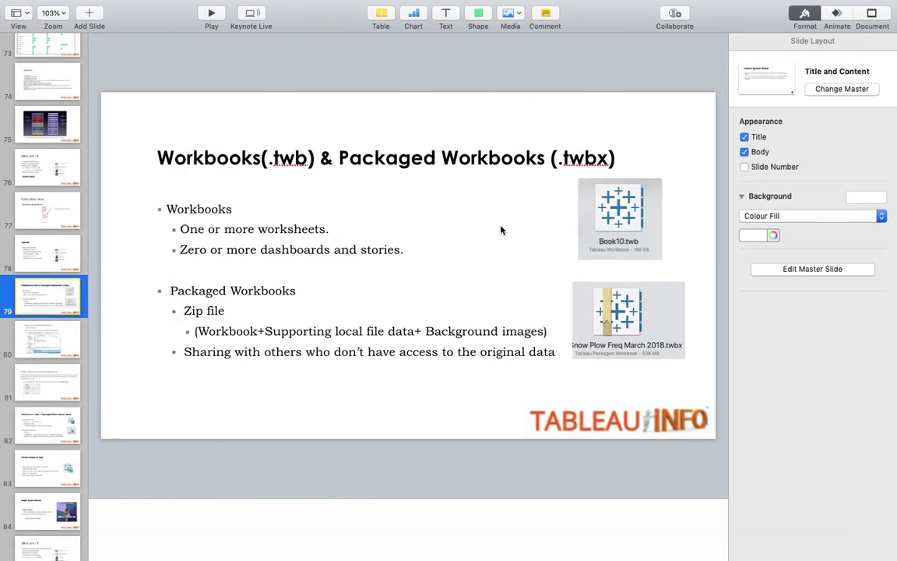
pyautogui.press('Down')
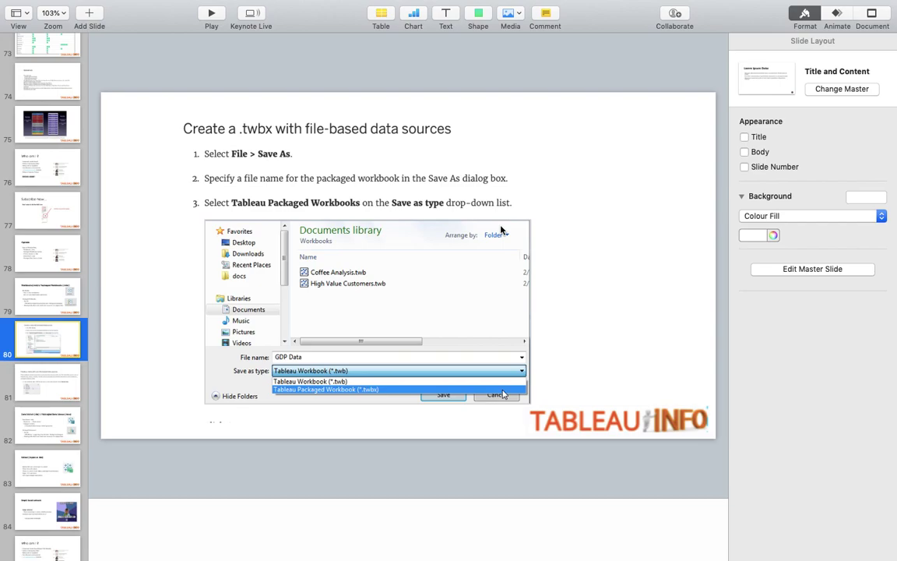
pyautogui.press('Down')
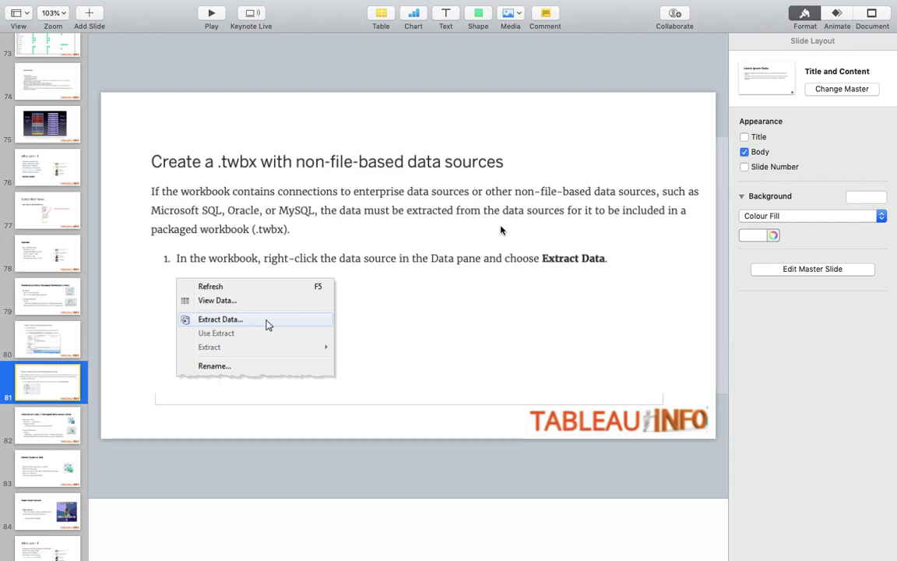
pyautogui.press('super+Tab')
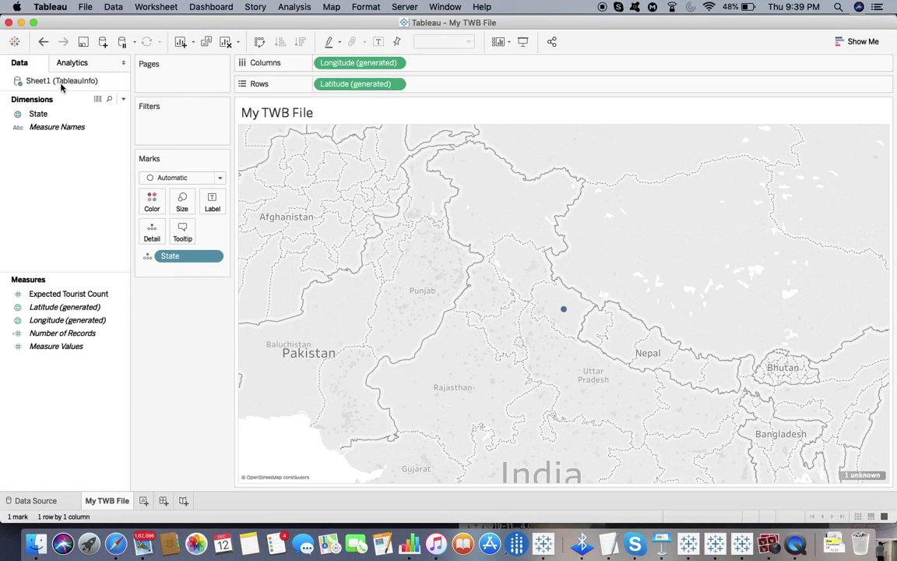
pyautogui.rightClick(61, 84)
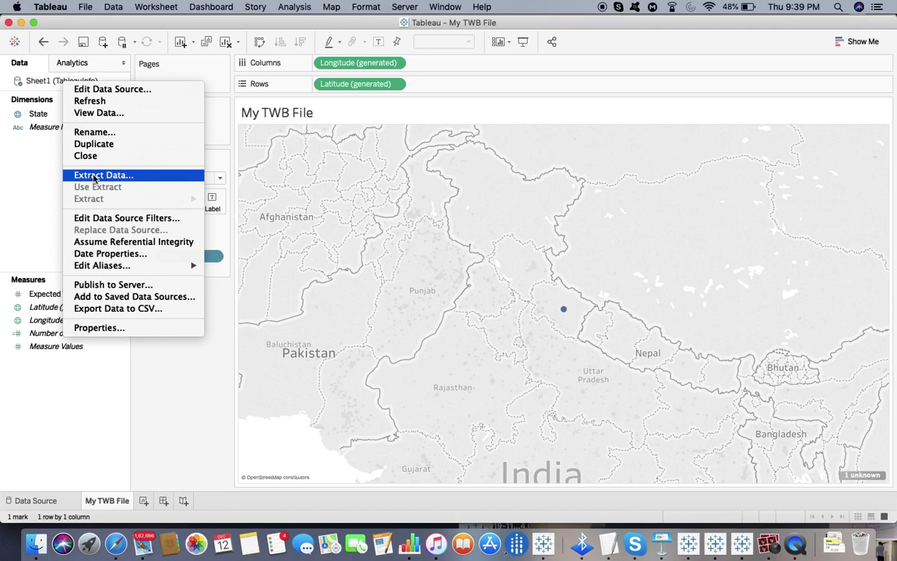
# Step: Jump to slide 82, 'Data Source (.tds) & Packaged Data Source (.tdsx)', via the navigator
pyautogui.press('super+Tab')
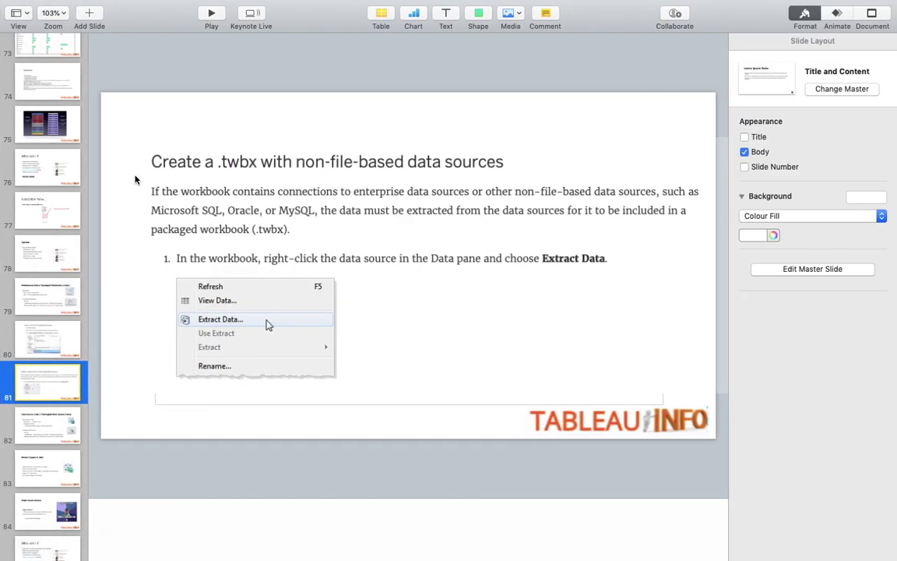
pyautogui.click(36, 431)
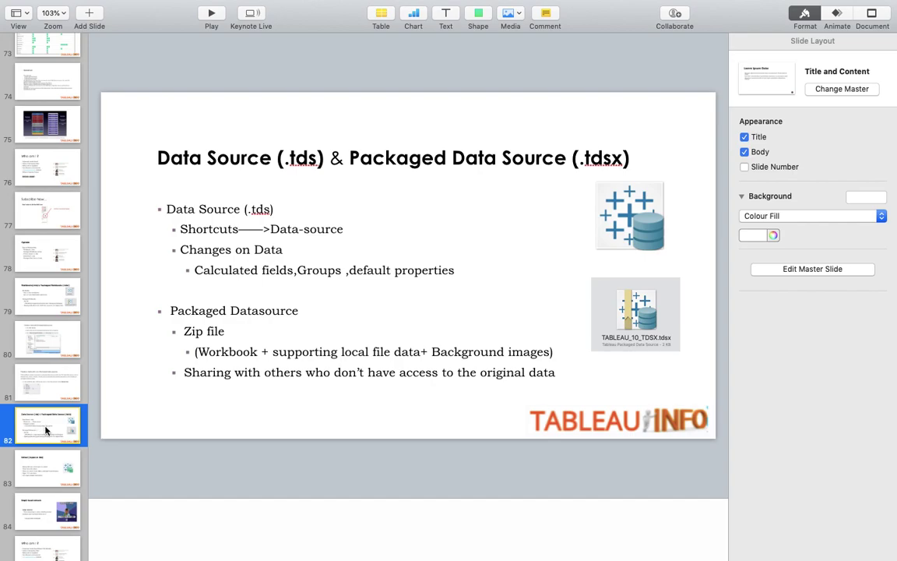
# Step: Delete 'Workbook +' from slide 82's zip-file sub-bullet, then return to Tableau
pyautogui.click(251, 364)
pyautogui.click(257, 351)
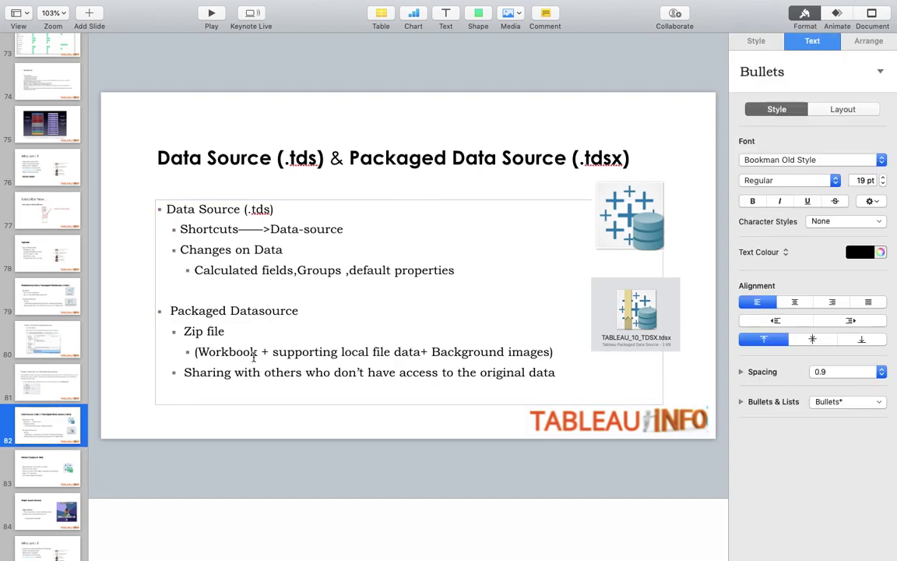
pyautogui.press('BackSpace')
pyautogui.press('BackSpace')
pyautogui.press('BackSpace')
pyautogui.press('BackSpace')
pyautogui.press('BackSpace')
pyautogui.press('BackSpace')
pyautogui.press('BackSpace')
pyautogui.press('BackSpace')
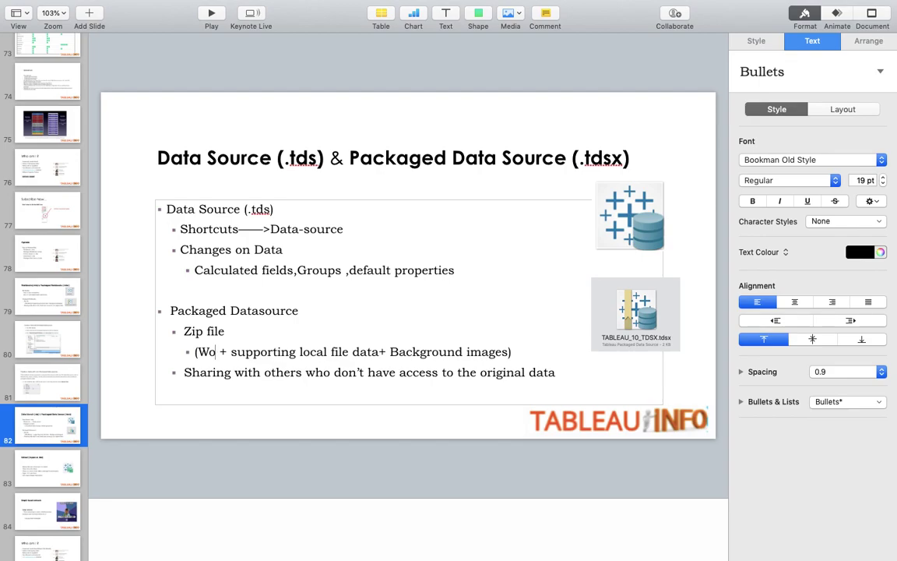
pyautogui.press('Right')
pyautogui.press('Right')
pyautogui.press('Right')
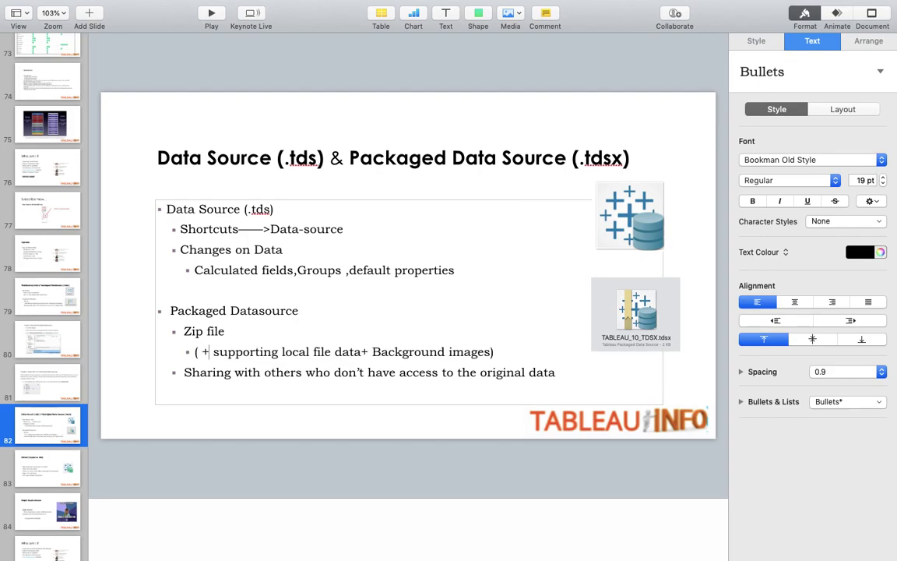
pyautogui.press('BackSpace')
pyautogui.press('BackSpace')
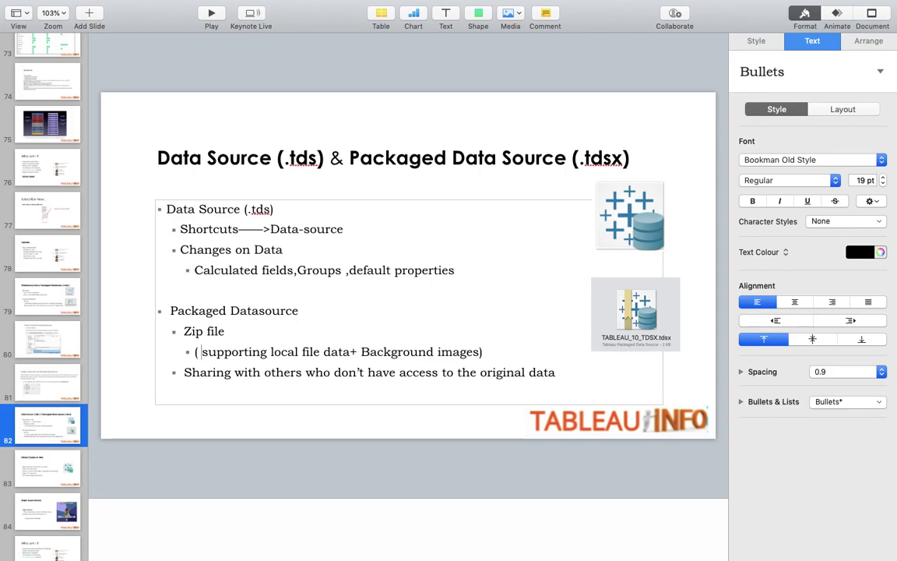
pyautogui.press('super+Tab')
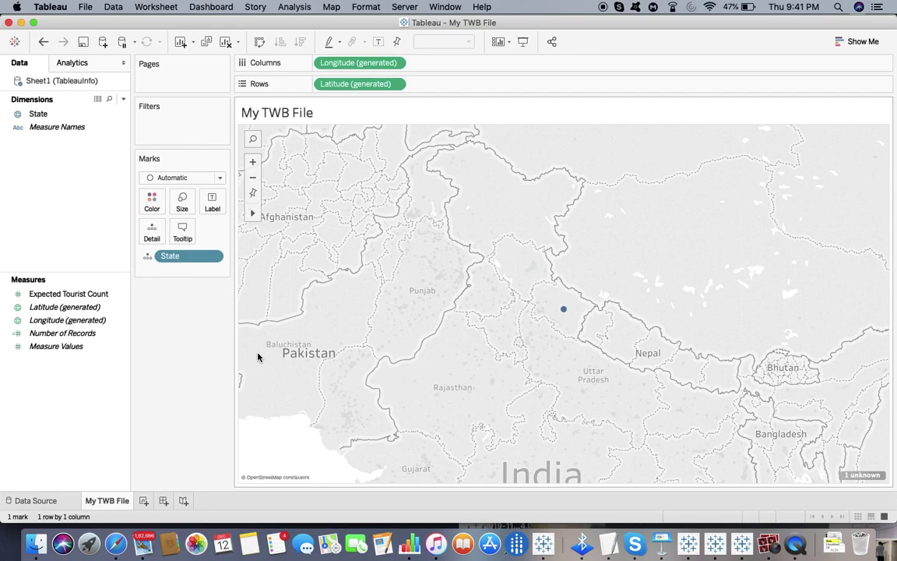
# Step: Move TableauInfo.xlsx from Downloads to the Desktop in Finder, then return to Tableau
pyautogui.click(36, 542)
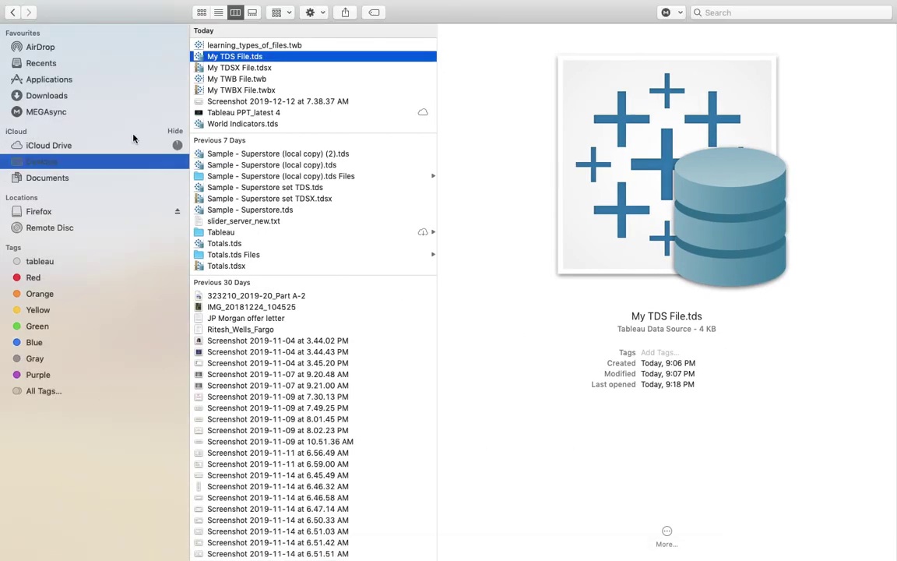
pyautogui.click(67, 100)
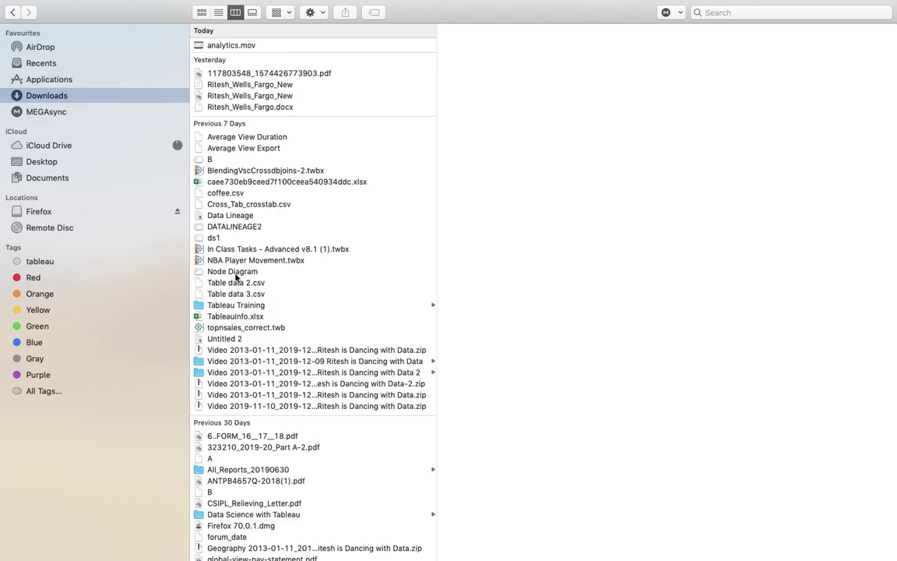
pyautogui.click(233, 317)
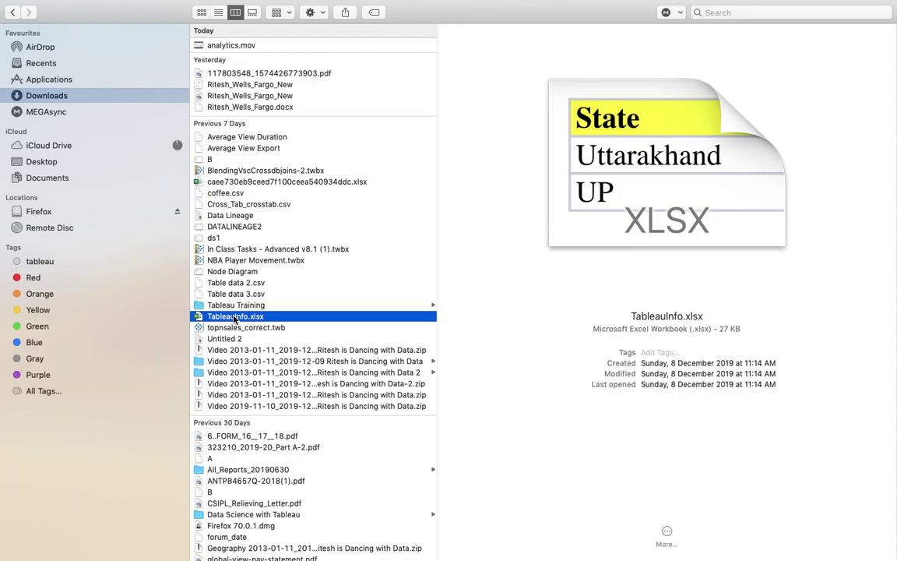
pyautogui.moveTo(234, 316); pyautogui.dragTo(70, 165)
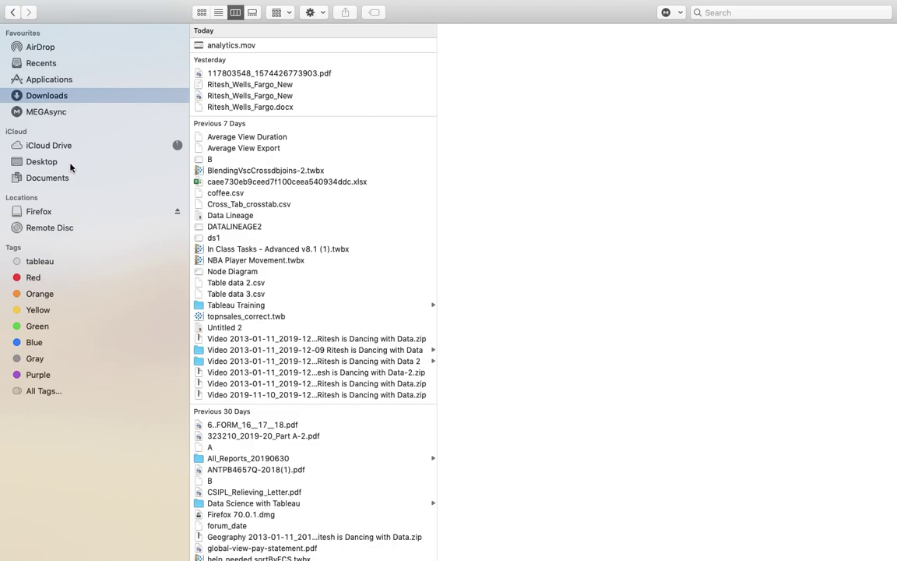
pyautogui.press('super+Tab')
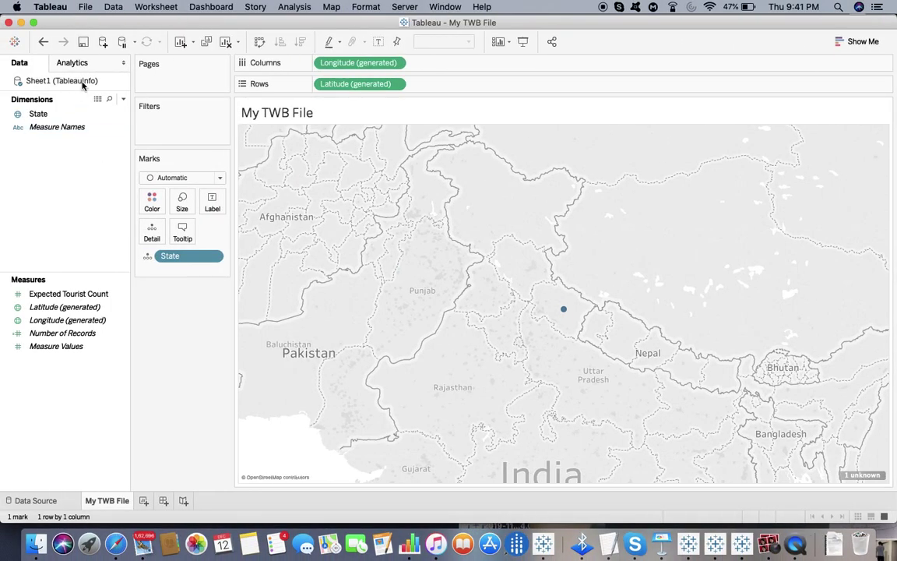
# Step: Refresh My TWB File's data source and try locating the missing TableauInfo.xlsx, then cancel
pyautogui.click(60, 502)
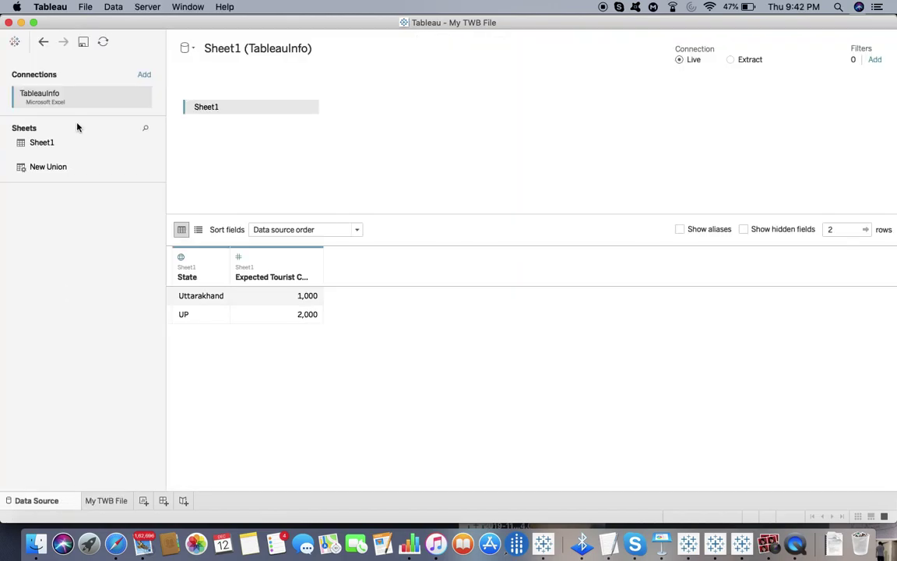
pyautogui.click(104, 44)
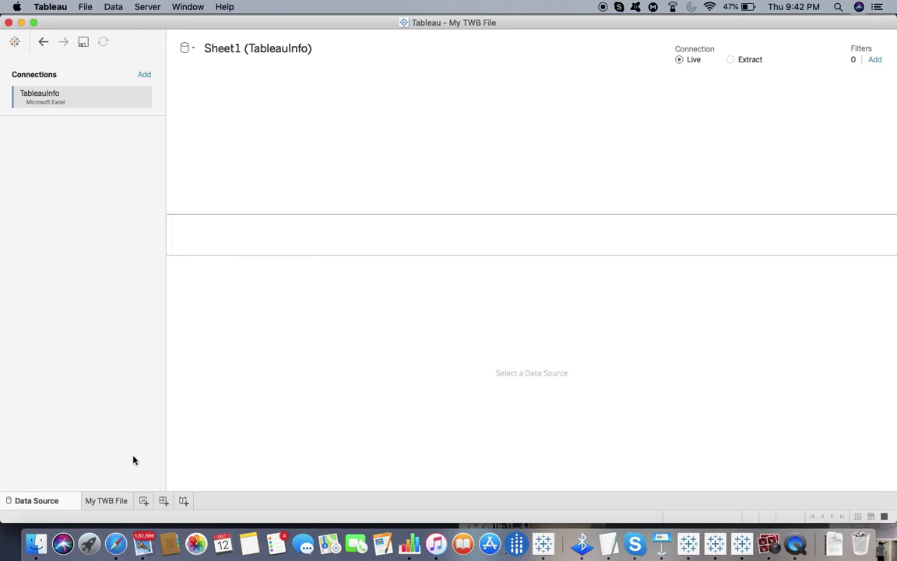
pyautogui.click(114, 504)
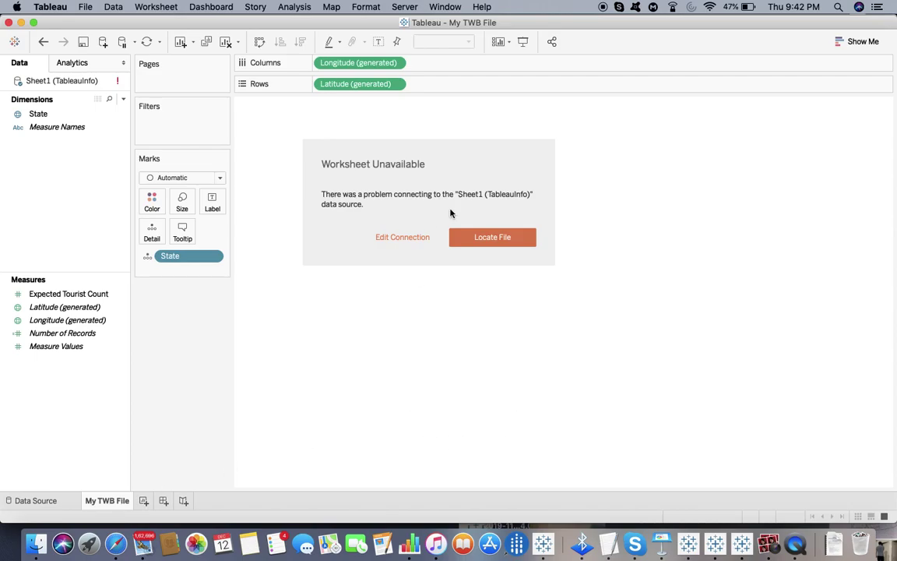
pyautogui.click(487, 245)
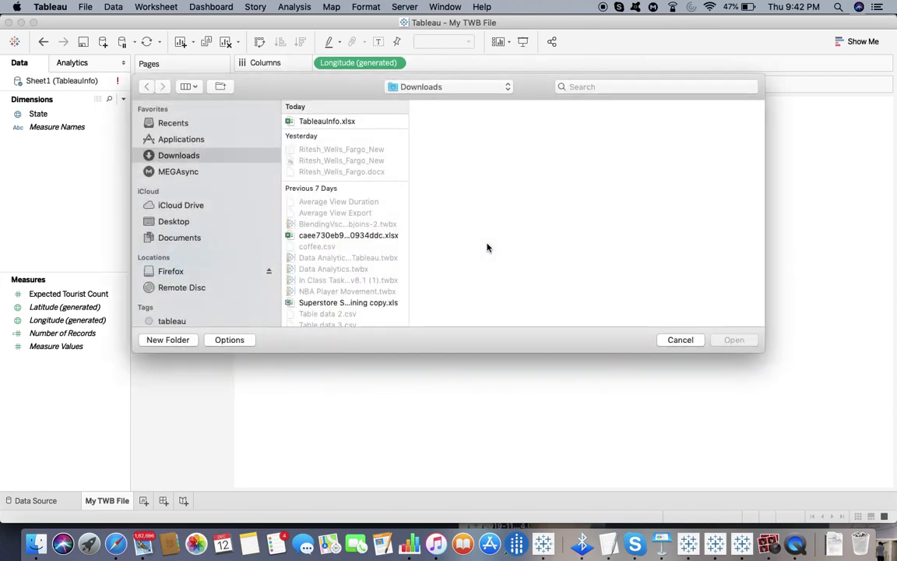
pyautogui.click(686, 341)
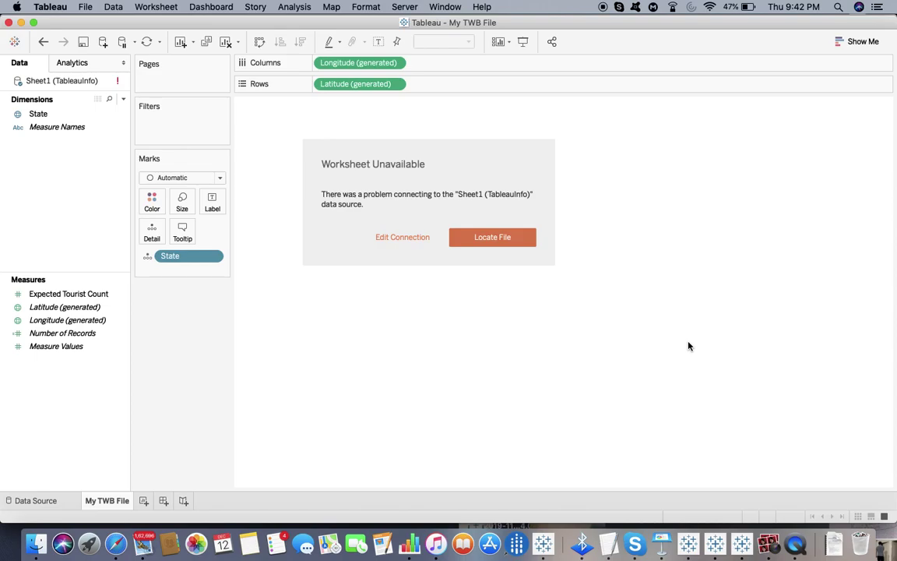
pyautogui.press('super+Tab')
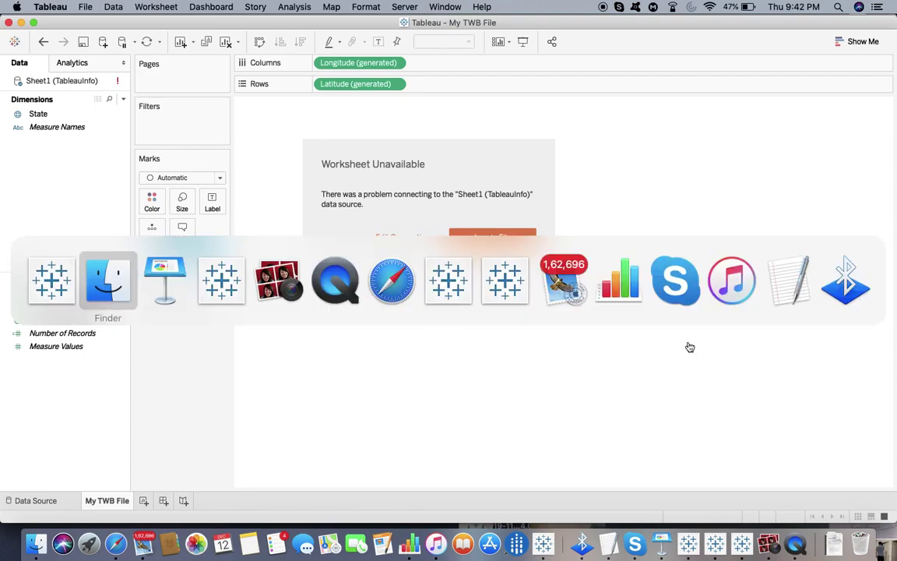
# Step: In My TWBX File, check the TableauInfo connection's file path via Edit Connection without changing it
pyautogui.press('super+Tab')
pyautogui.press('super+Tab')
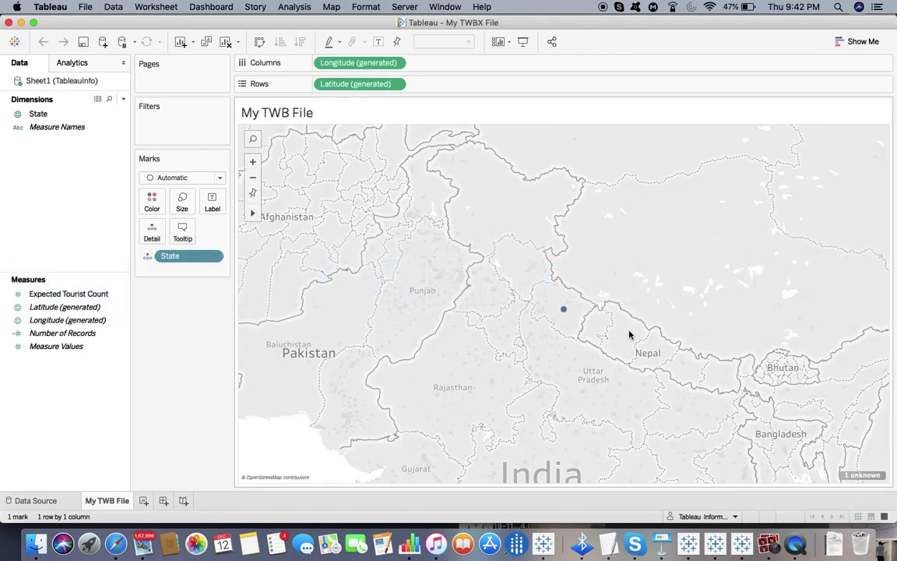
pyautogui.click(39, 505)
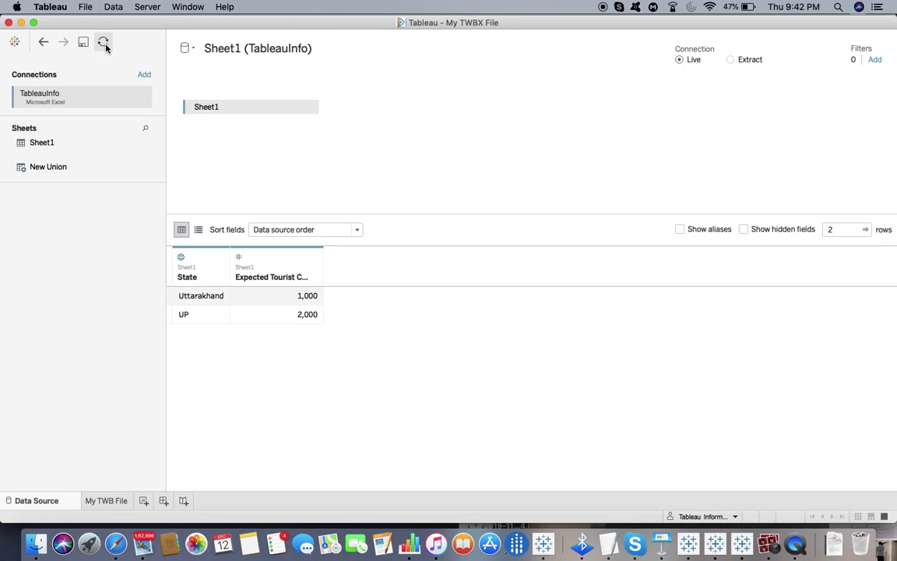
pyautogui.click(142, 97)
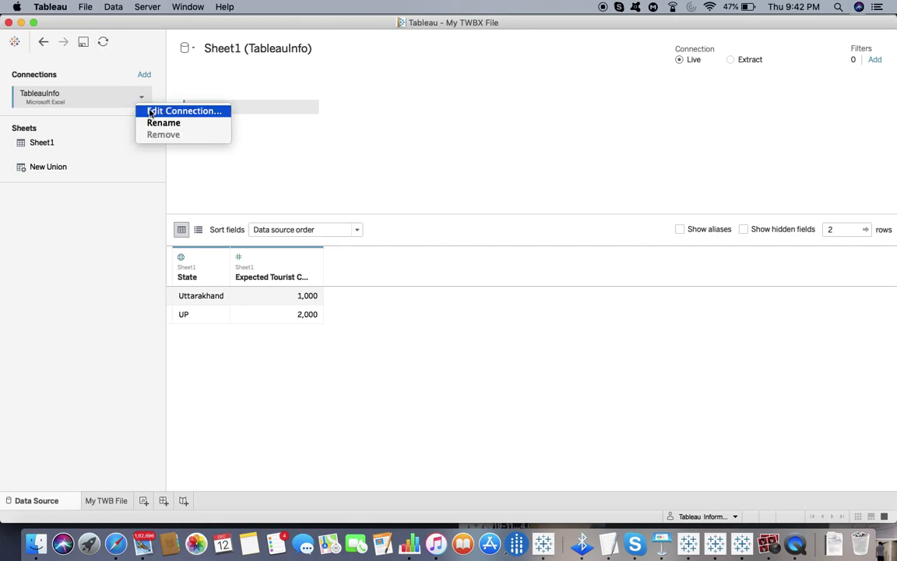
pyautogui.click(150, 112)
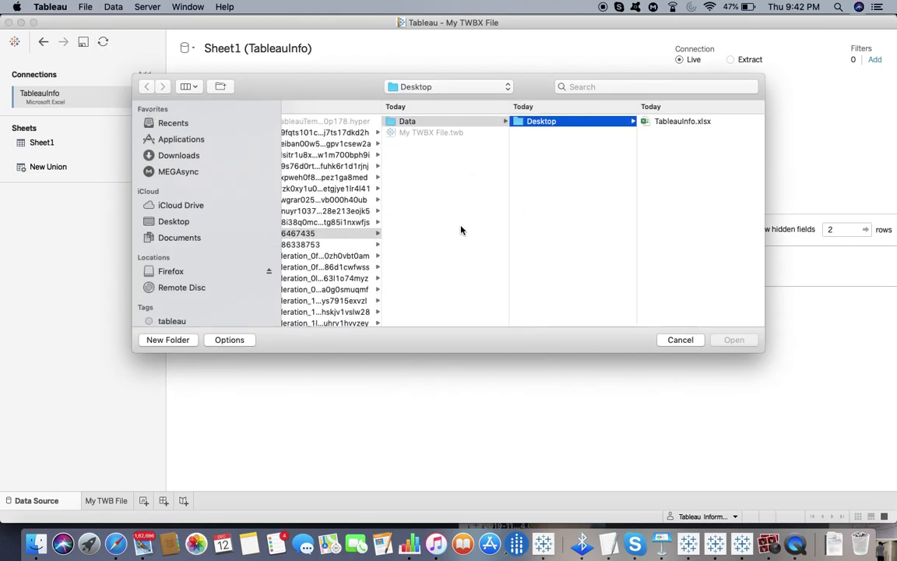
pyautogui.hscroll(-5, 365, 245)
pyautogui.hscroll(-3, 365, 246)
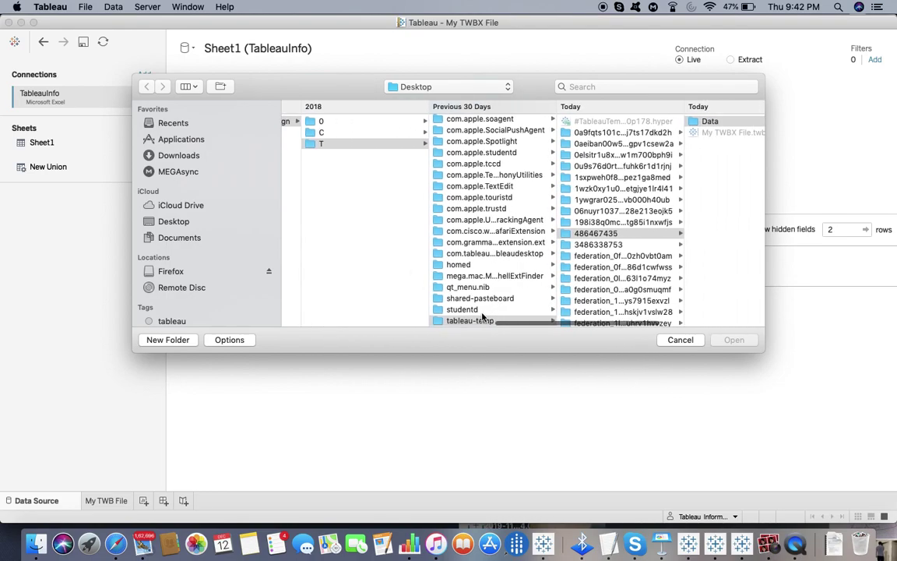
pyautogui.hscroll(2, 444, 310)
pyautogui.hscroll(5, 443, 310)
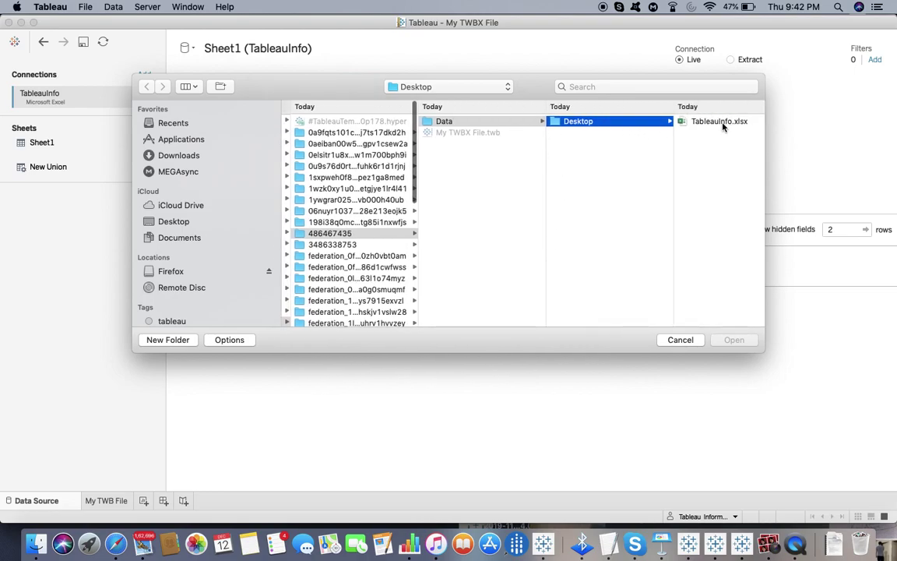
pyautogui.click(681, 340)
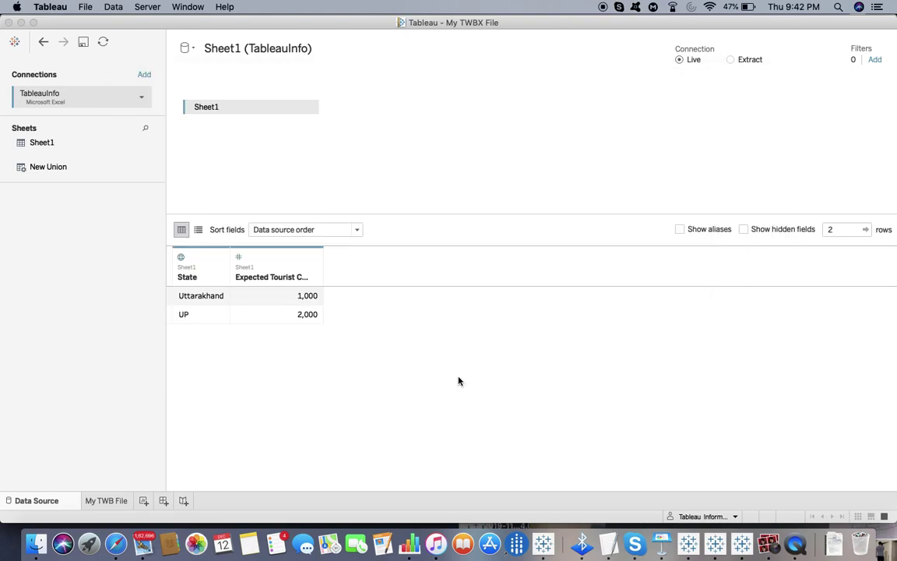
pyautogui.click(112, 503)
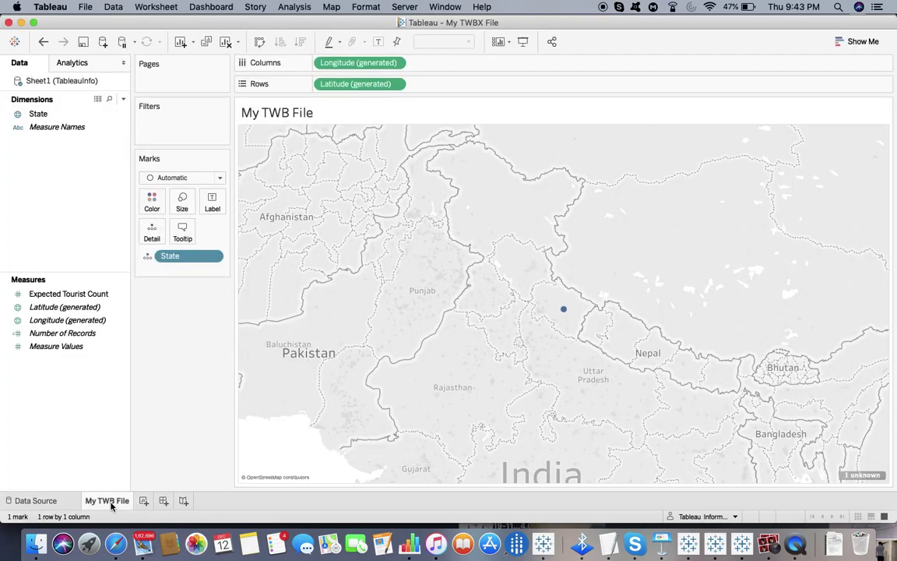
# Step: Refresh the My TDSX File source in Book3, then bring the Book1 workbook forward
pyautogui.press('super+Tab')
pyautogui.press('Tab')
pyautogui.press('Tab')
pyautogui.press('Tab')
pyautogui.press('Tab')
pyautogui.press('Tab')
pyautogui.press('Tab')
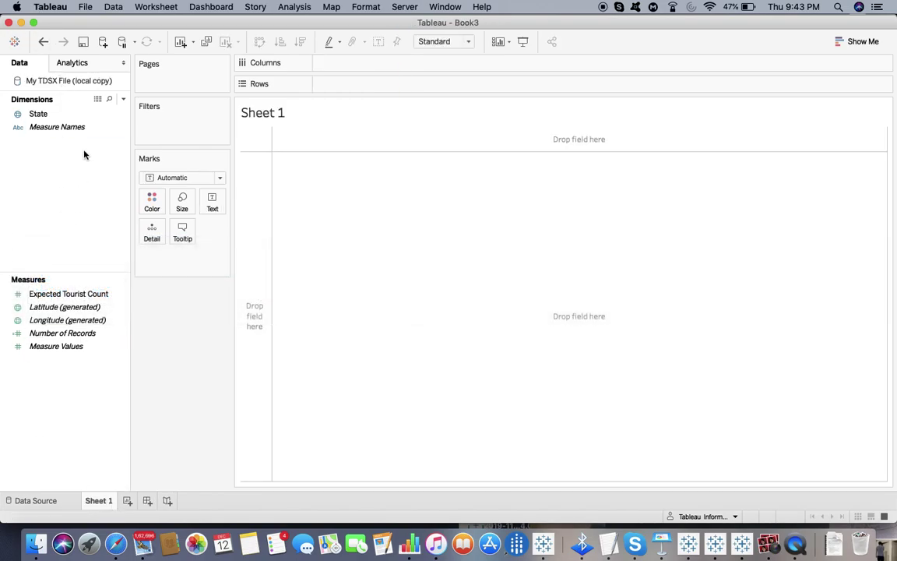
pyautogui.click(88, 128)
pyautogui.click(43, 505)
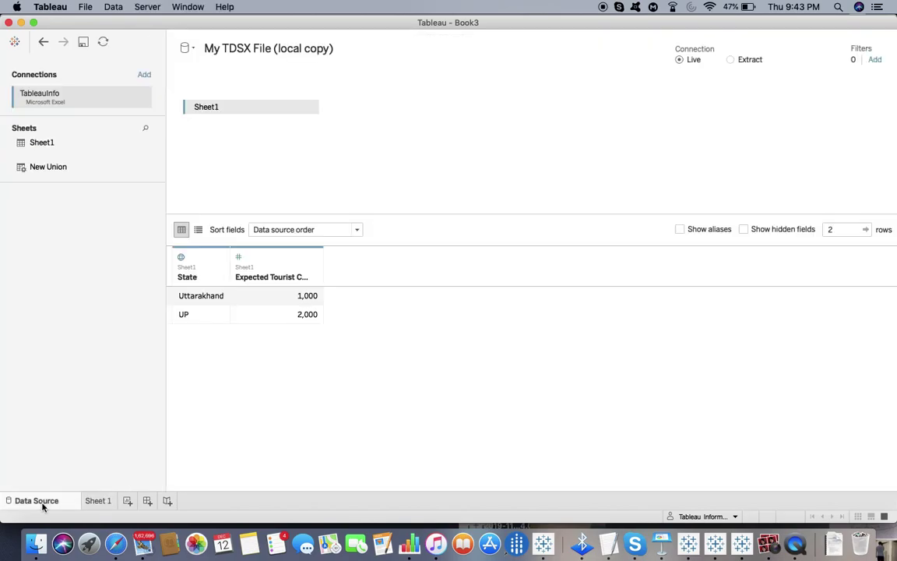
pyautogui.click(103, 43)
pyautogui.click(99, 502)
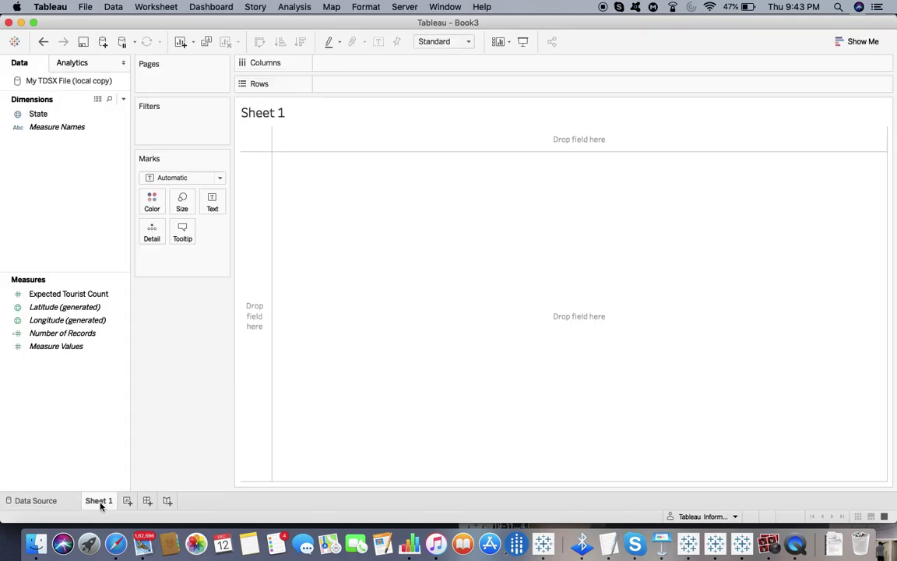
pyautogui.press('super+Tab')
pyautogui.press('super+Tab')
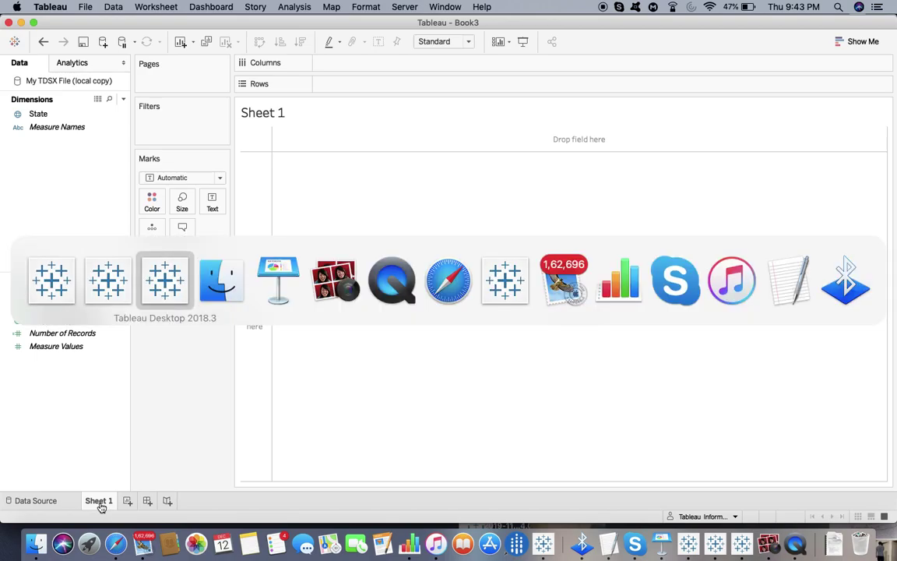
pyautogui.press('super+Tab')
pyautogui.press('super+Tab')
pyautogui.press('super+Tab')
pyautogui.press('super+Tab')
pyautogui.press('super+Tab')
pyautogui.press('super+Tab')
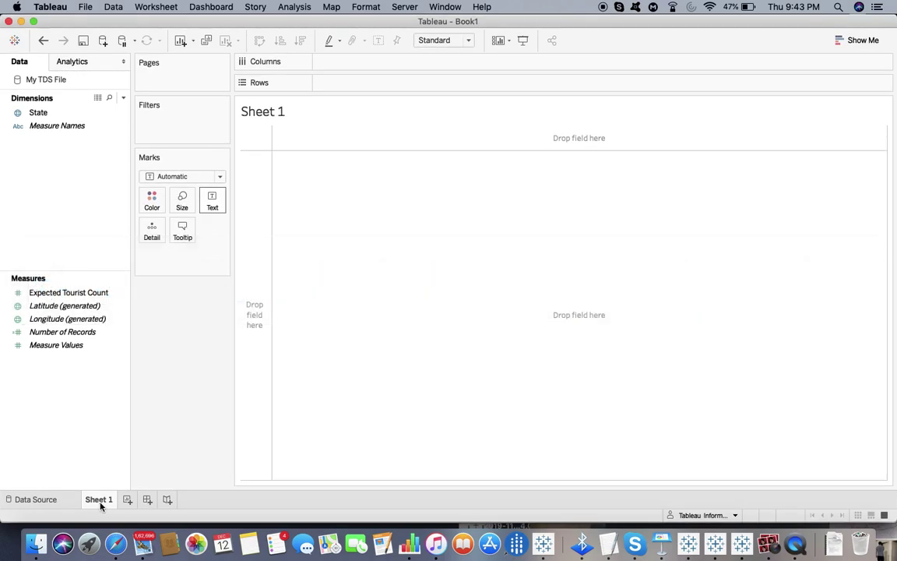
# Step: Refresh My TDS File's data source in Book1, then use its red ! to locate the Excel file
pyautogui.click(35, 501)
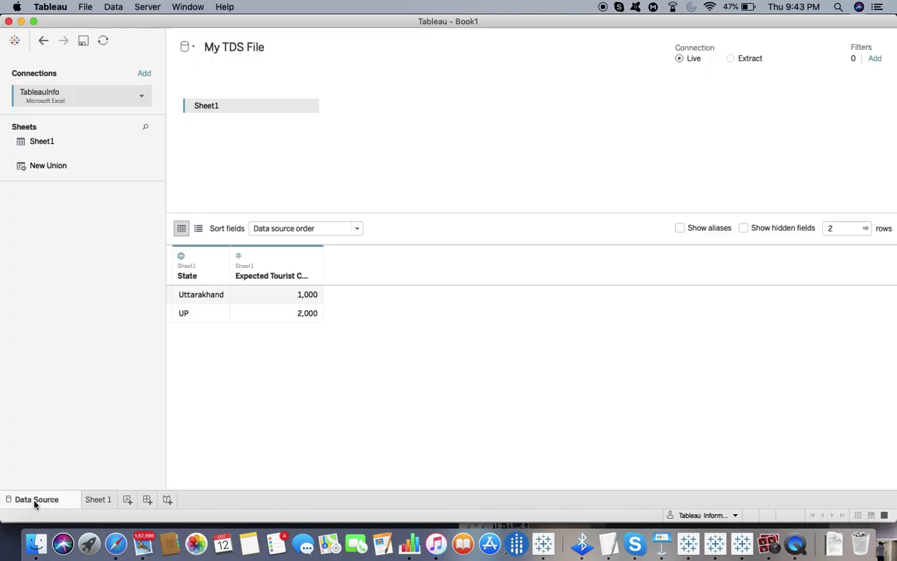
pyautogui.click(105, 42)
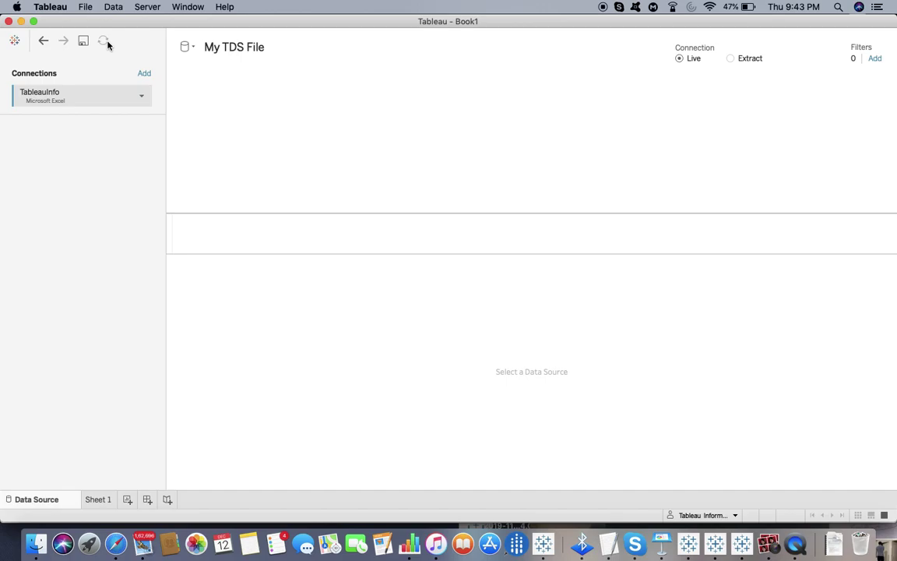
pyautogui.click(103, 503)
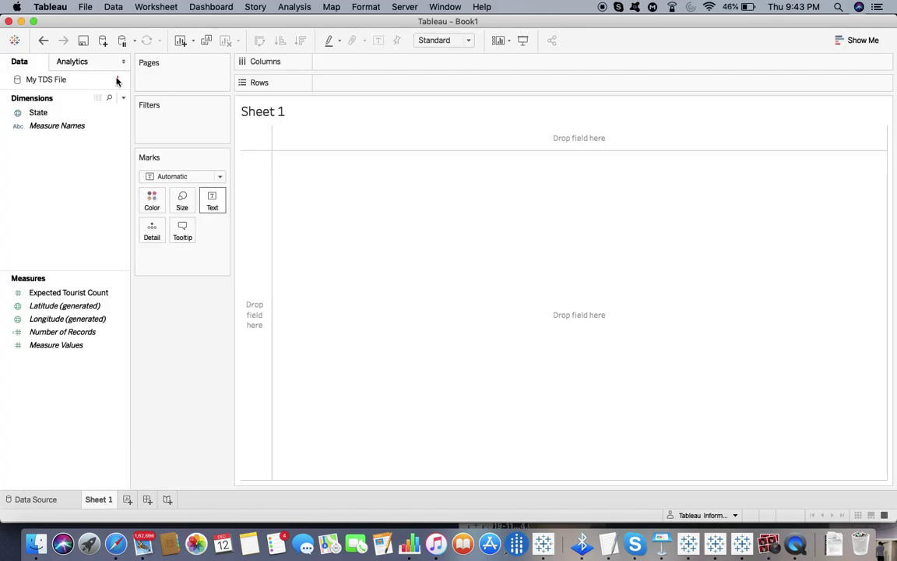
pyautogui.moveTo(117, 81)
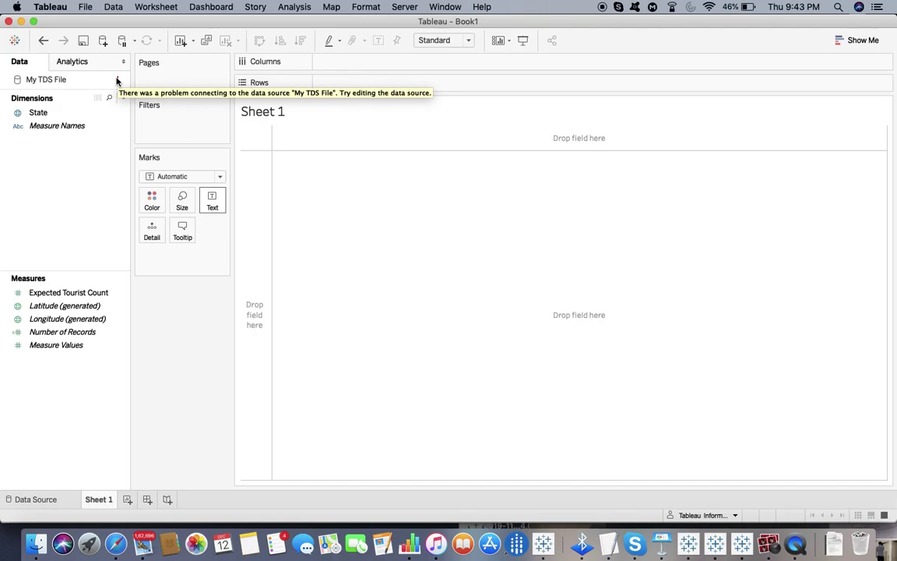
pyautogui.click(117, 80)
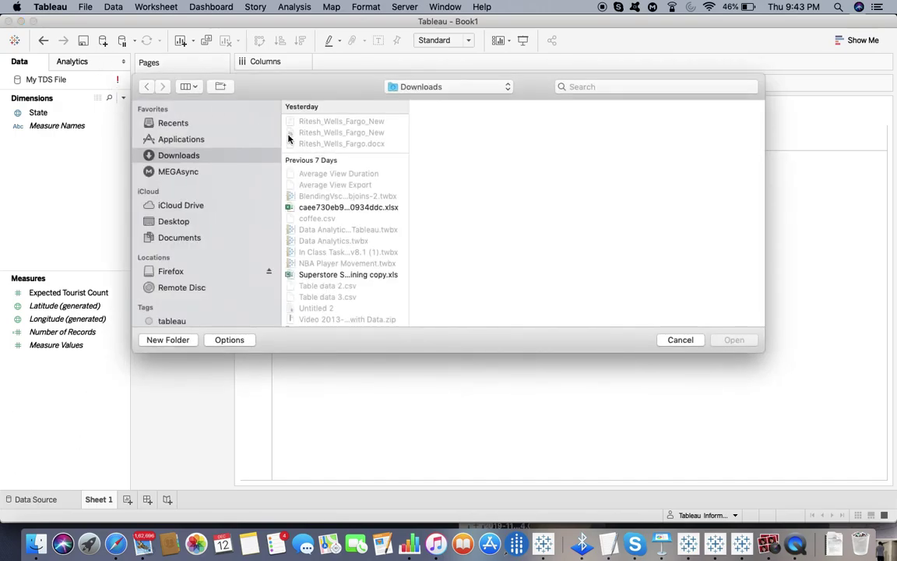
pyautogui.click(767, 543)
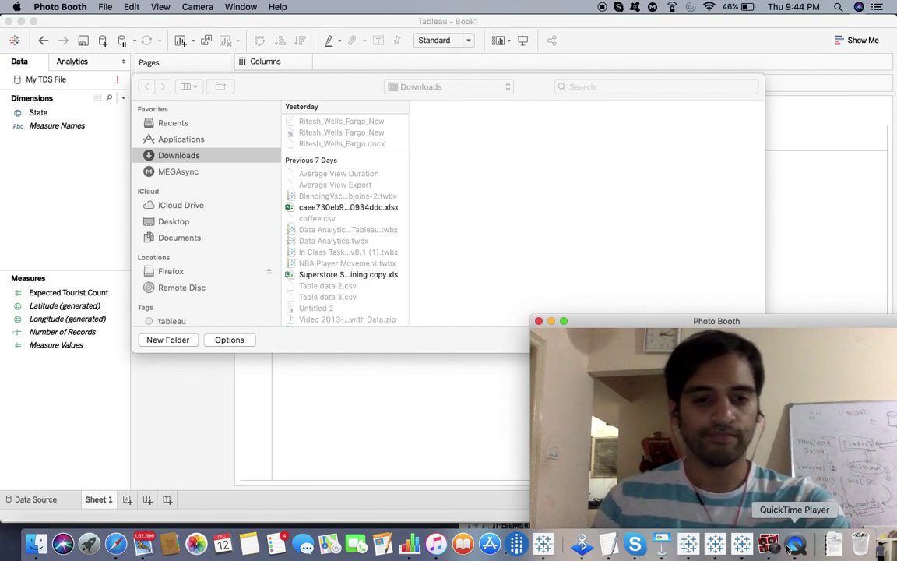
pyautogui.rightClick(795, 547)
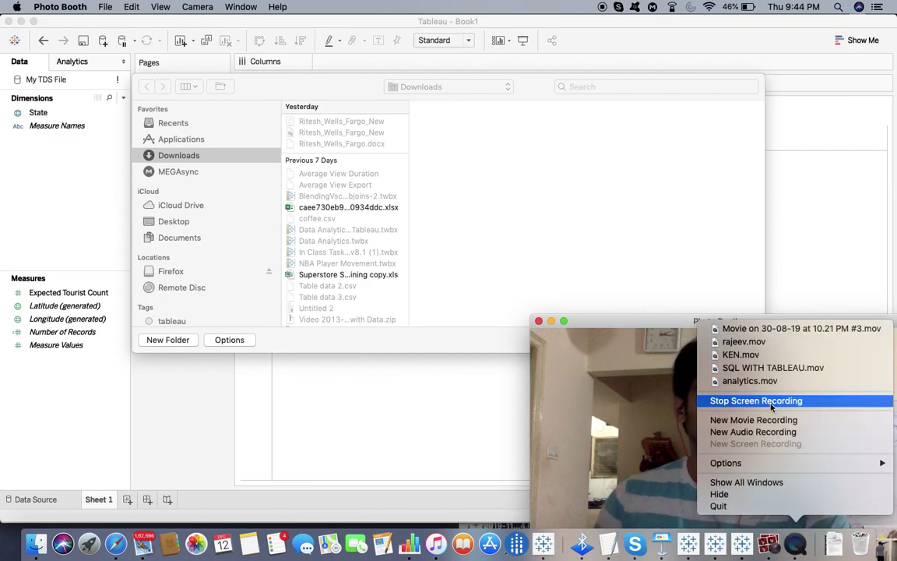